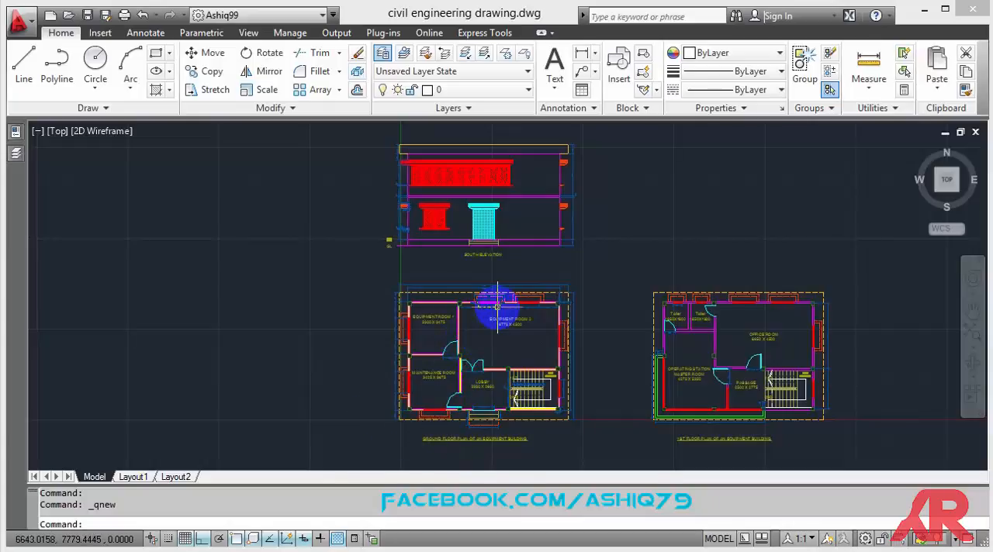
Step: Examine the ground floor plan and the list of layers used in the building drawing
scroll(401, 421, "up", 2)
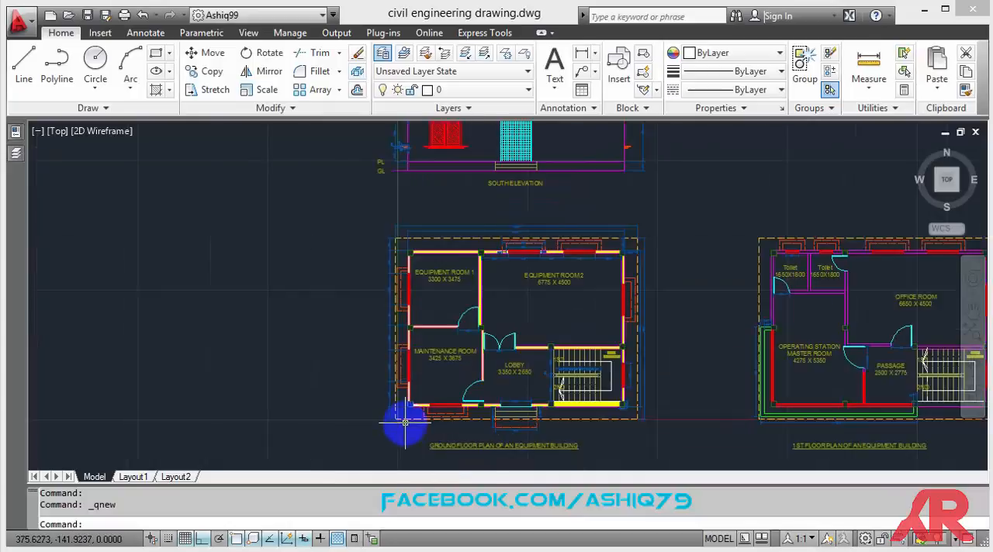
scroll(419, 377, "up", 1)
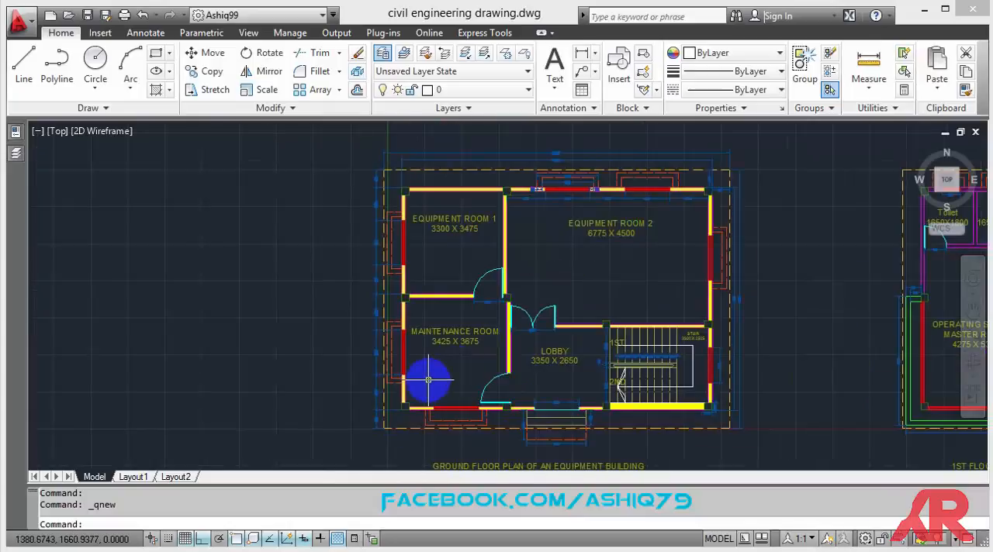
left_click(505, 89)
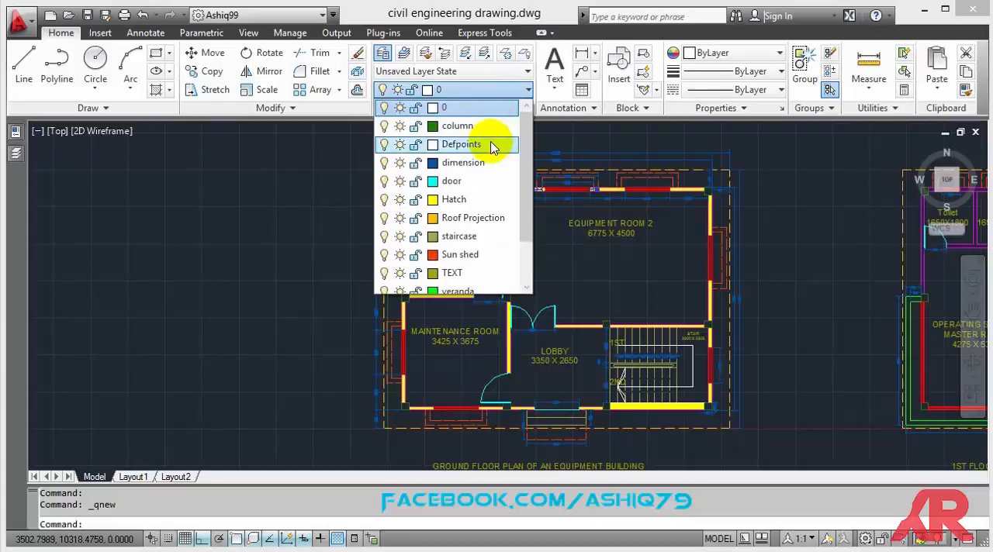
left_click_drag(525, 179, 517, 115)
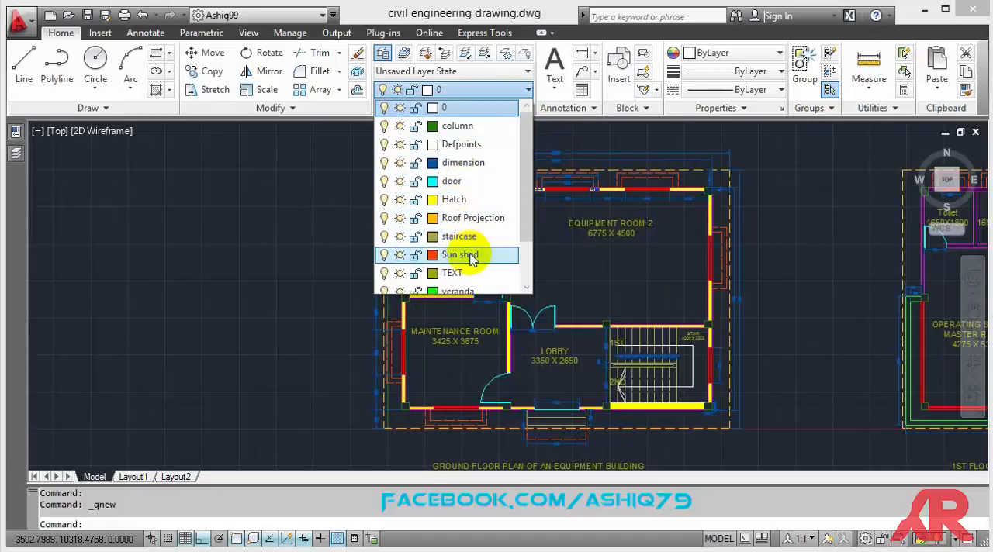
left_click_drag(527, 218, 522, 146)
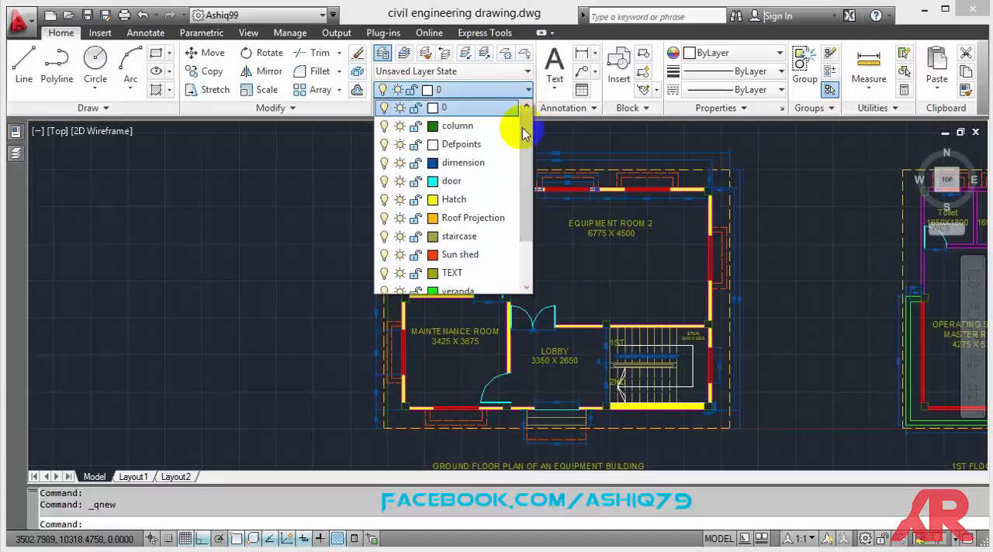
left_click(525, 94)
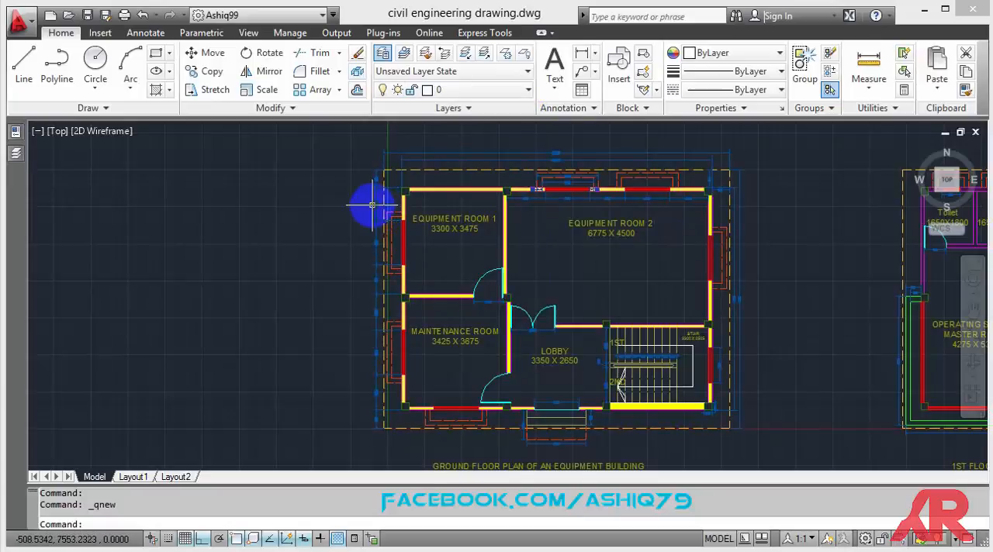
Step: Turn off the dimension layer and the TEXT layer in the building drawing
left_click(445, 86)
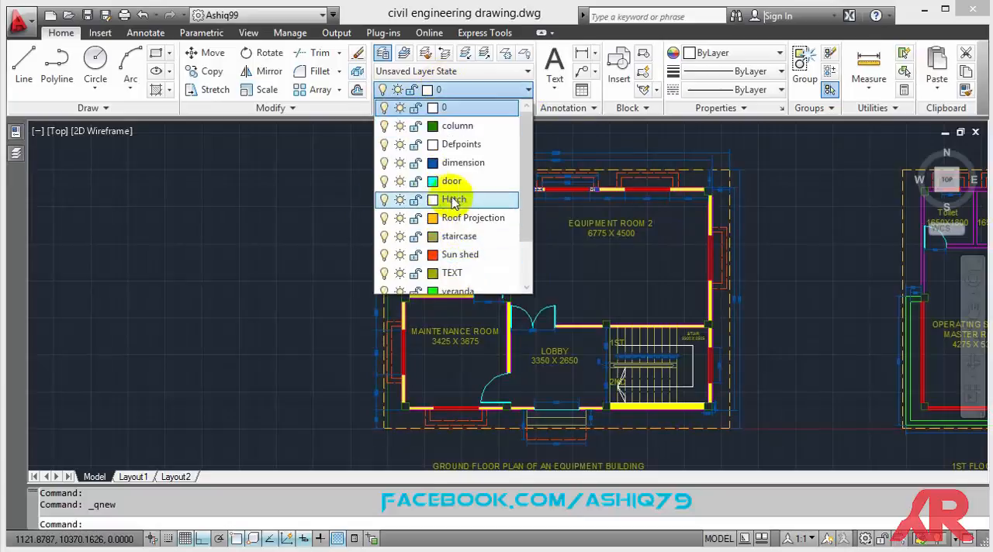
left_click(386, 164)
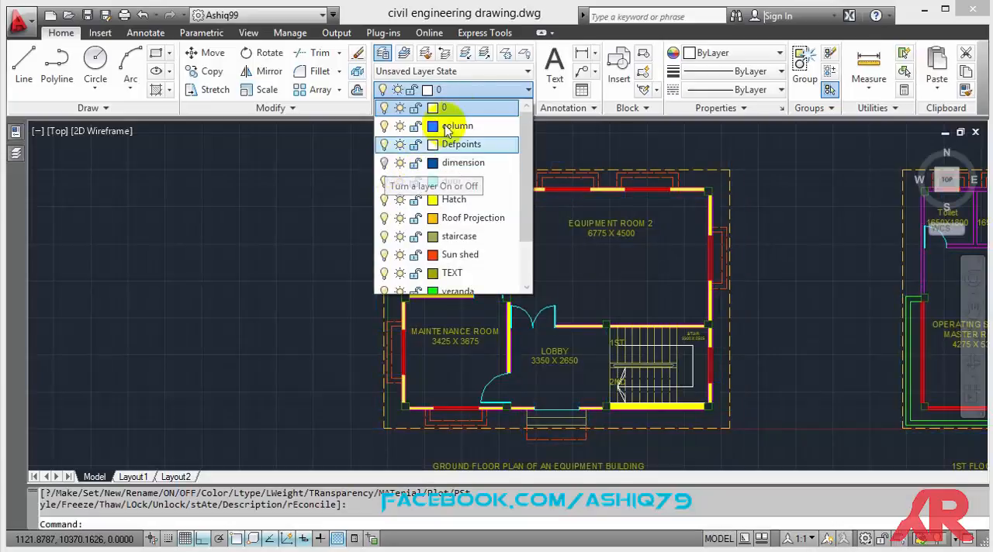
left_click(465, 91)
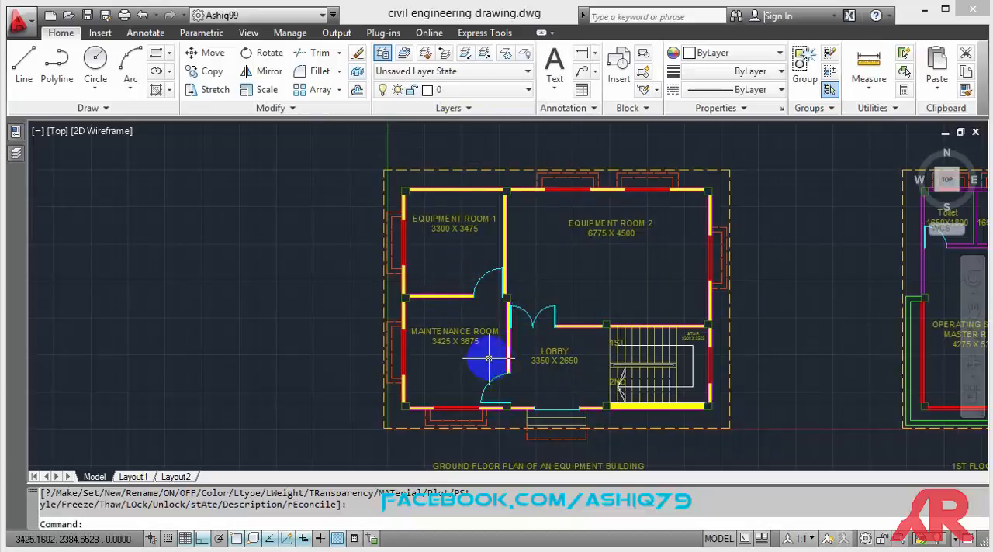
left_click(455, 90)
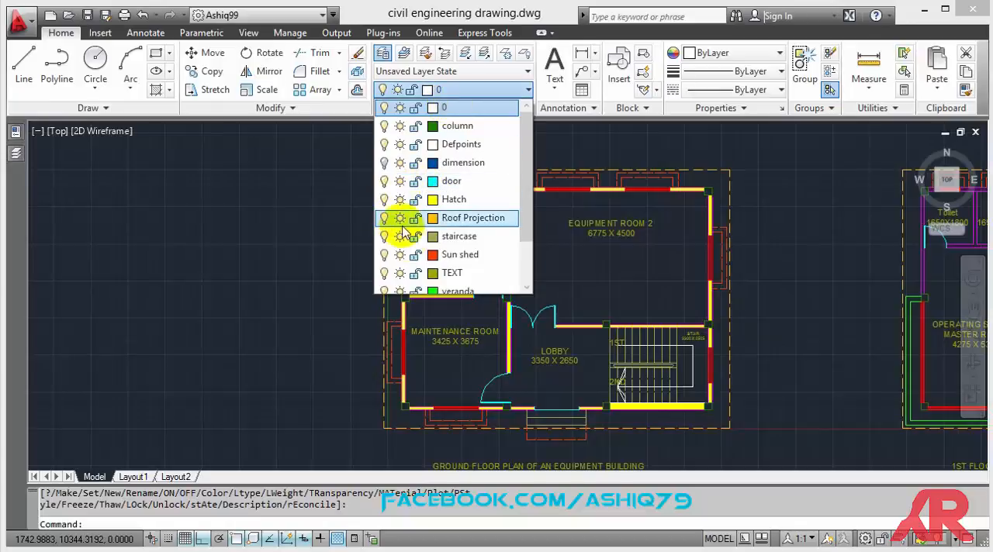
left_click(384, 274)
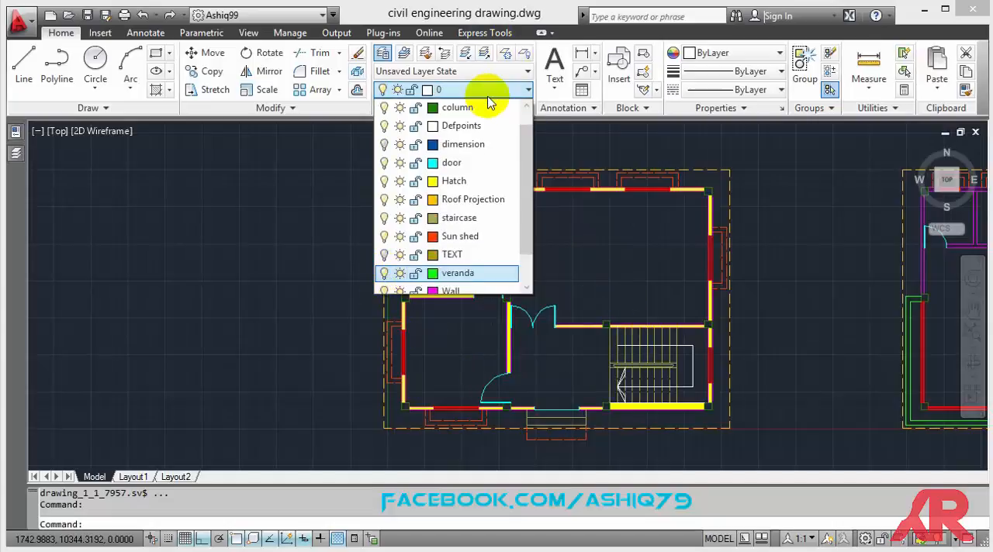
left_click(487, 95)
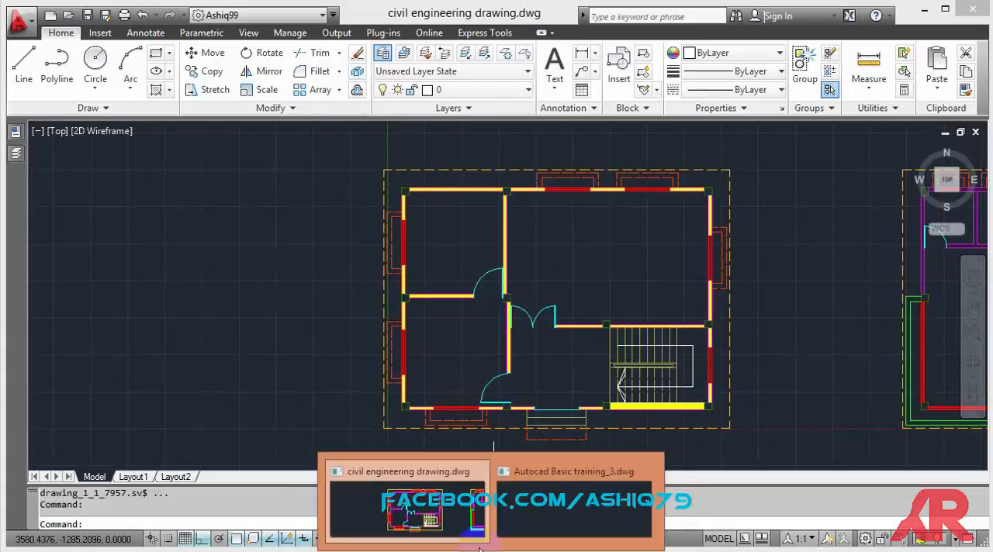
Step: Switch to the Autocad Basic training_3.dwg drawing and display its Layer Properties Manager
left_click(516, 522)
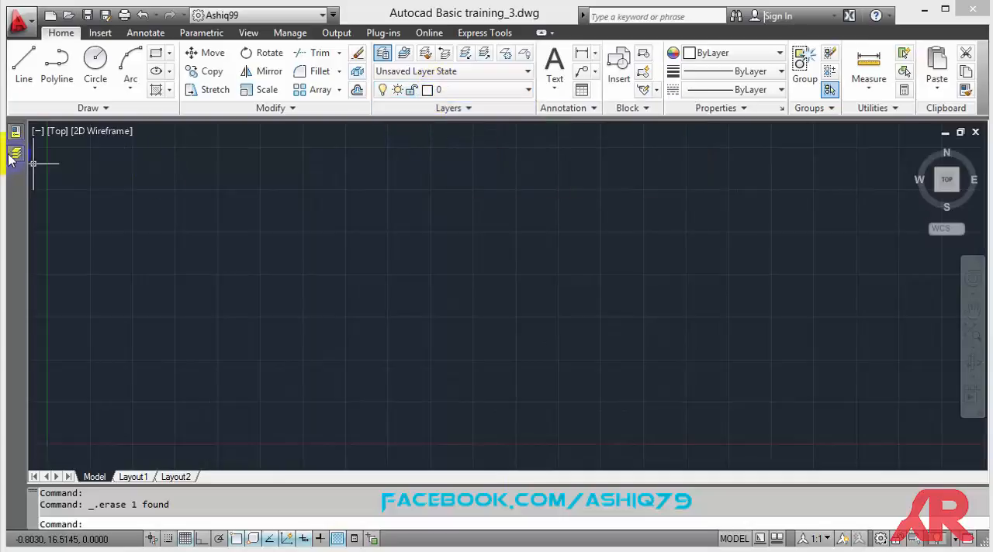
mouse_move(11, 153)
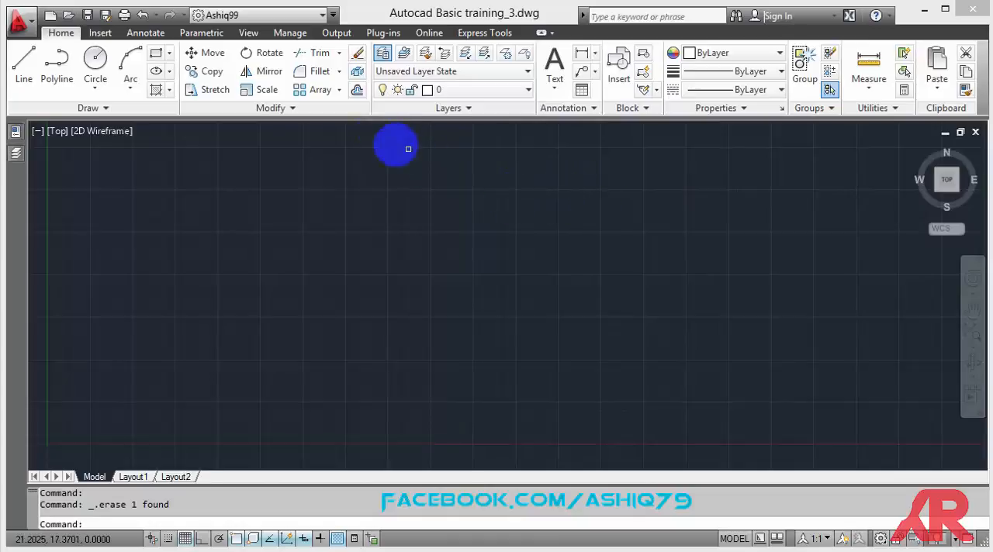
left_click(383, 56)
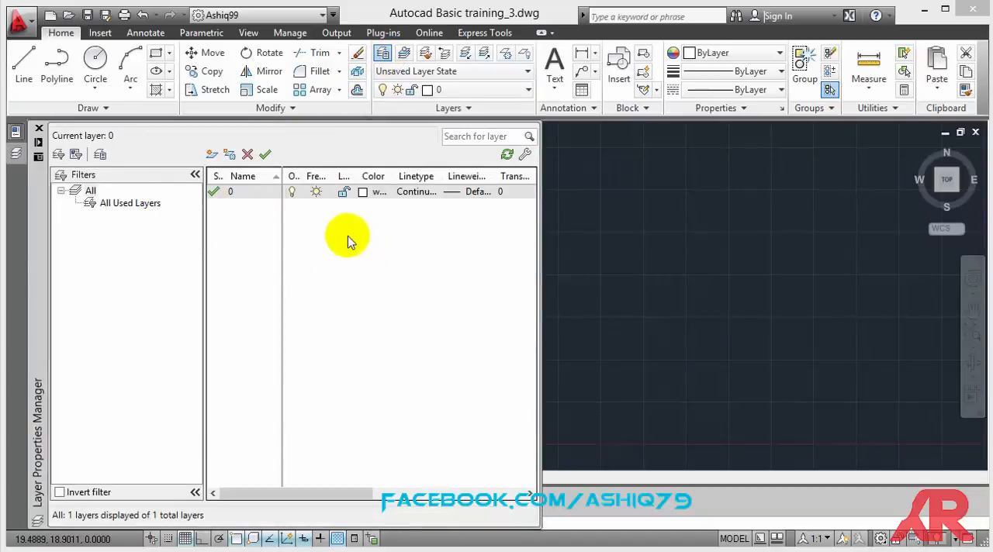
left_click(300, 152)
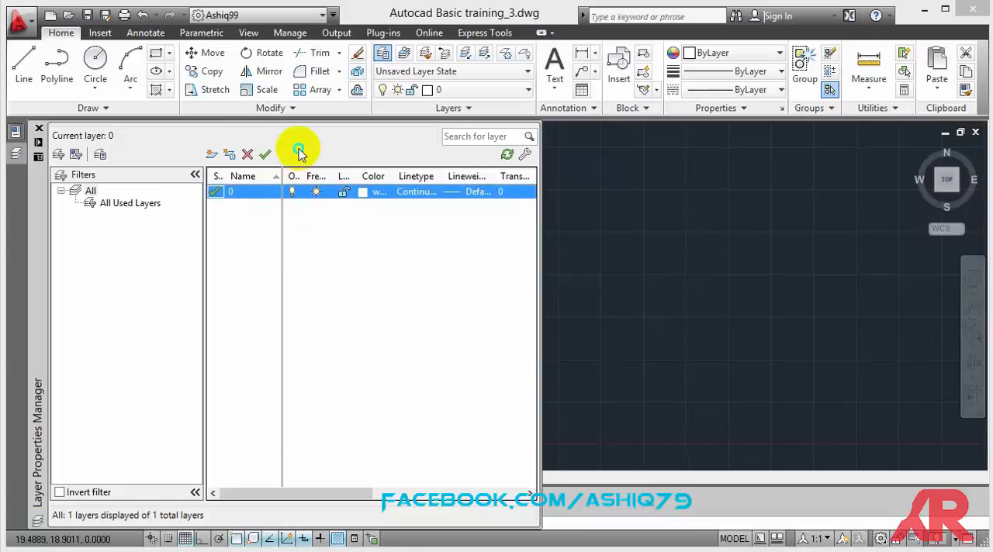
right_click(314, 192)
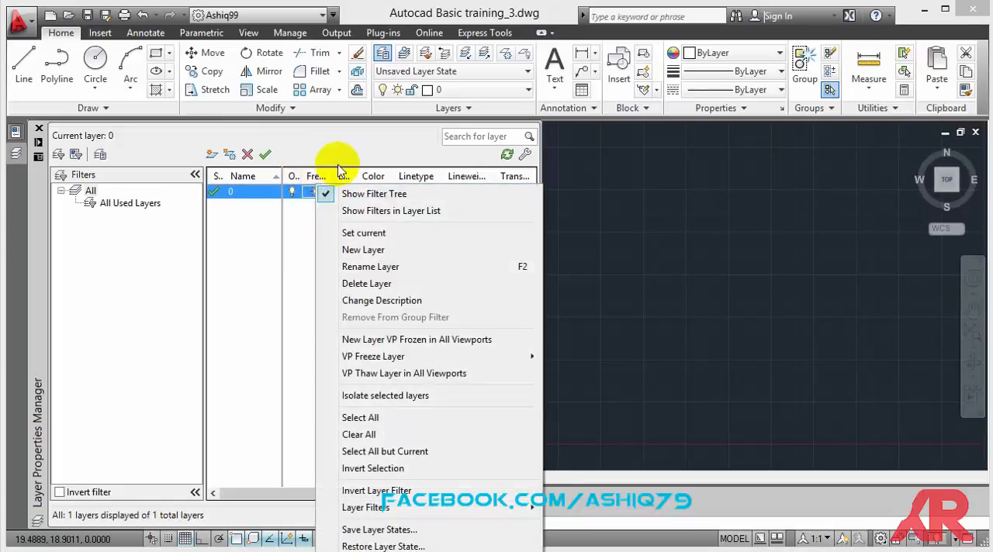
left_click(325, 144)
right_click(465, 194)
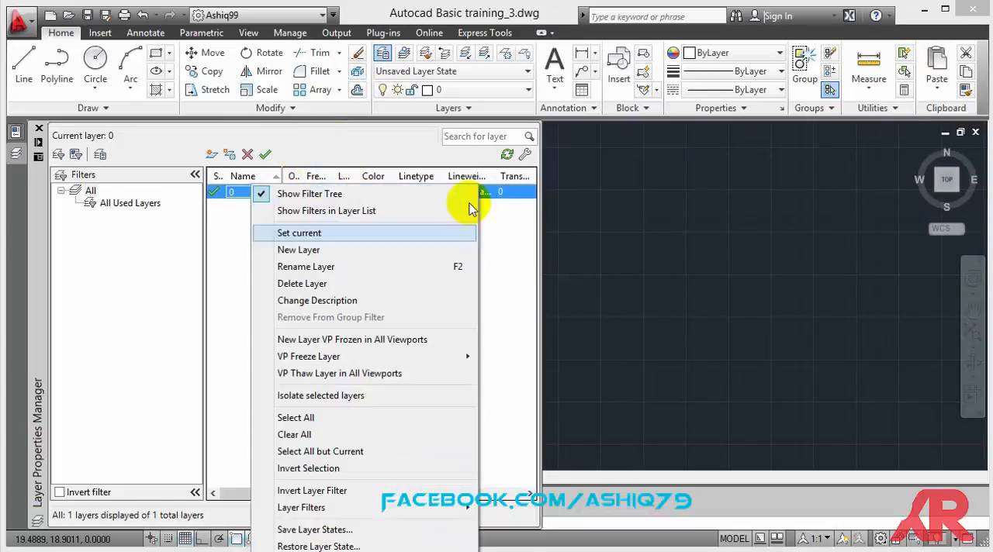
right_click(505, 193)
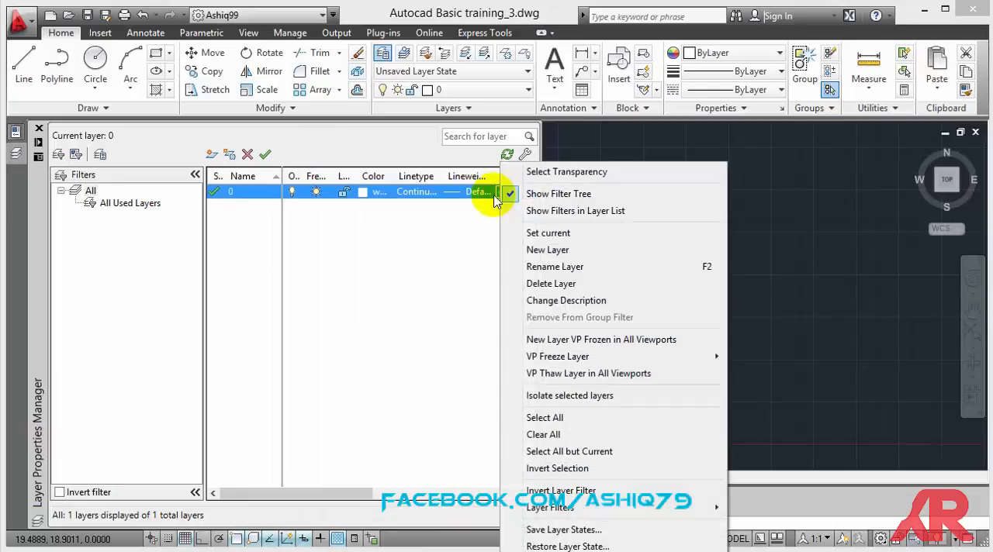
left_click(360, 160)
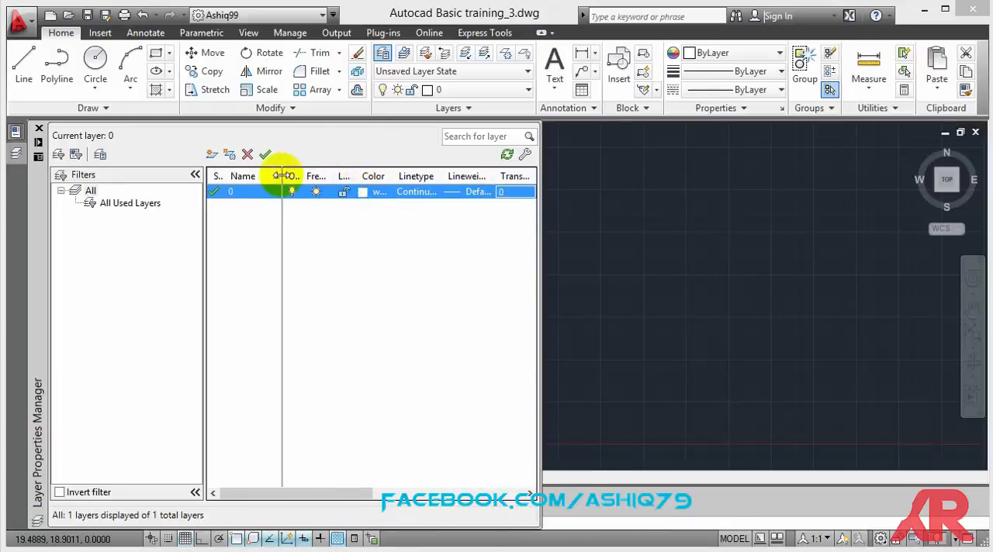
Step: Create a layer named LayerConcept_1 and make it the current layer, keeping it turned on
left_click(211, 155)
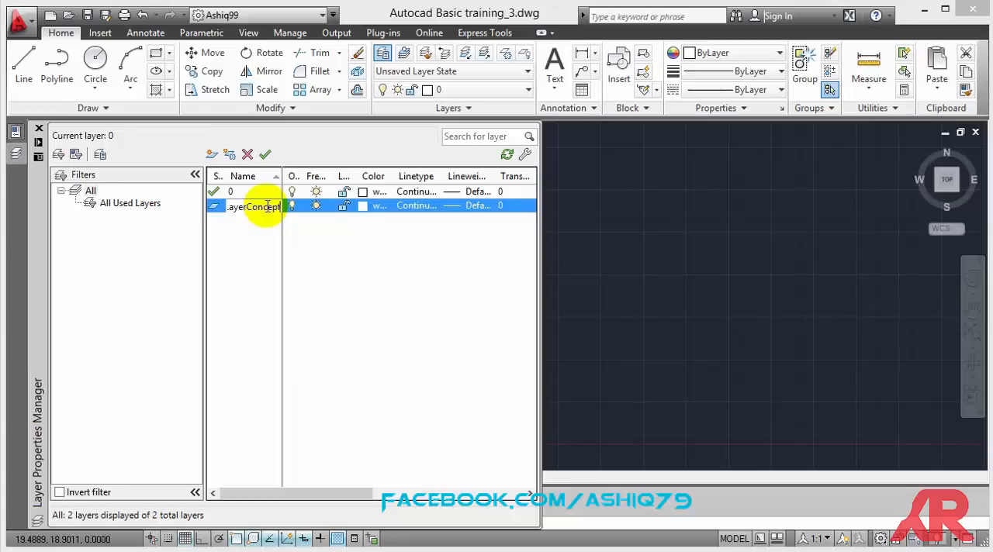
type("1")
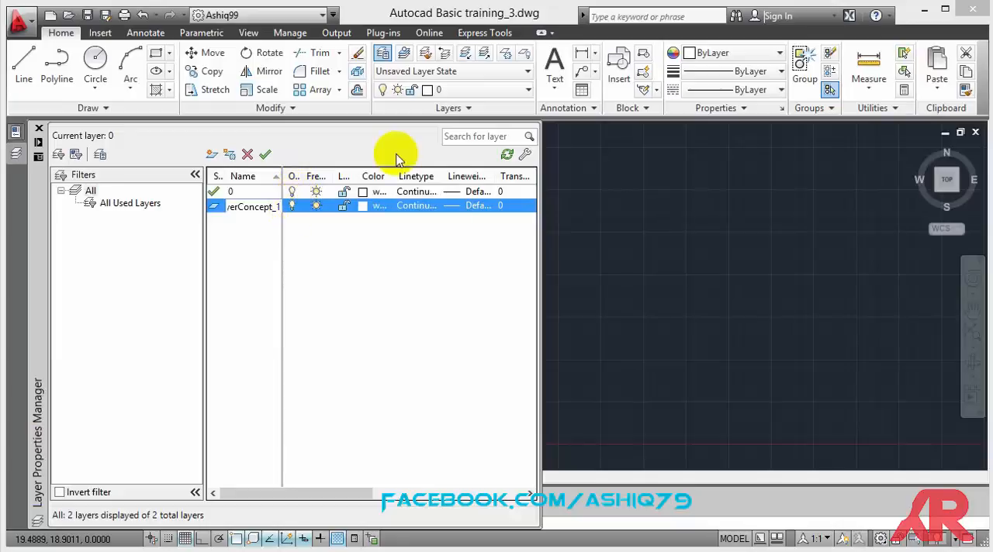
left_click(295, 205)
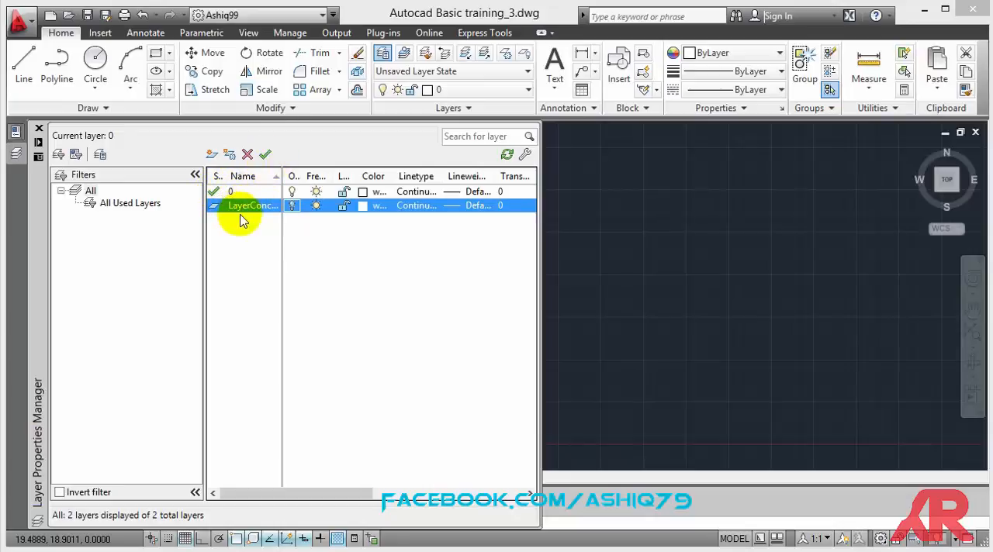
left_click(266, 156)
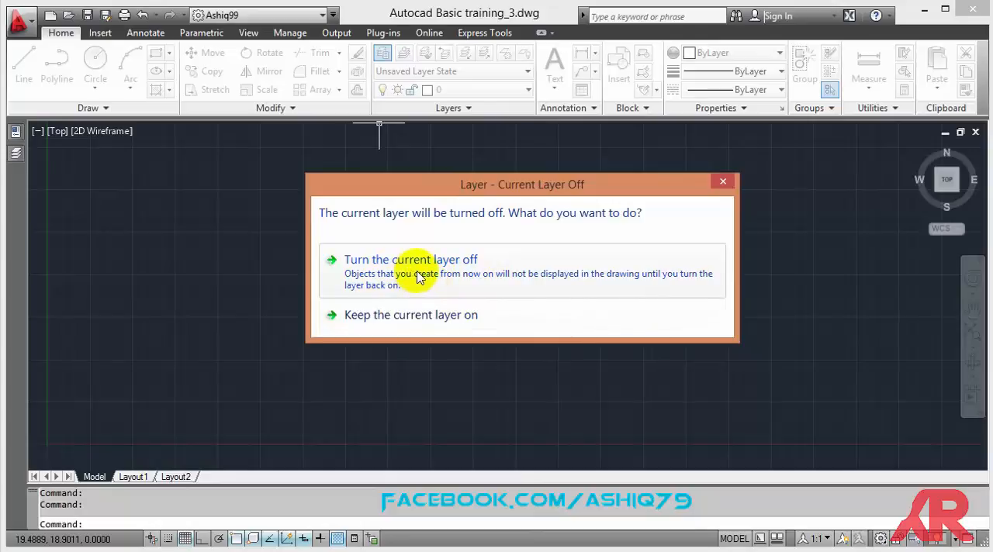
left_click(403, 315)
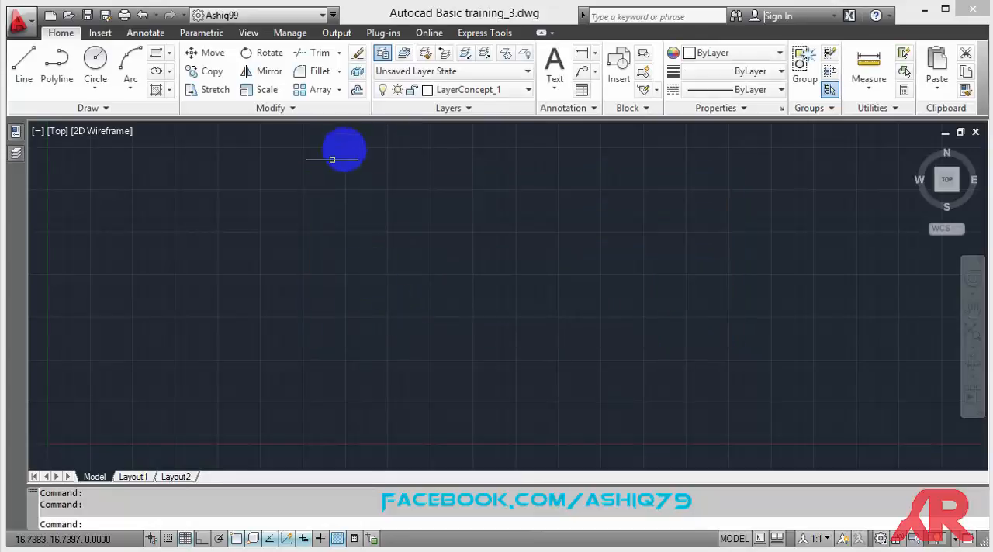
Step: Maximize all columns of the layer list and widen the Layer Properties Manager to show every column
mouse_move(17, 158)
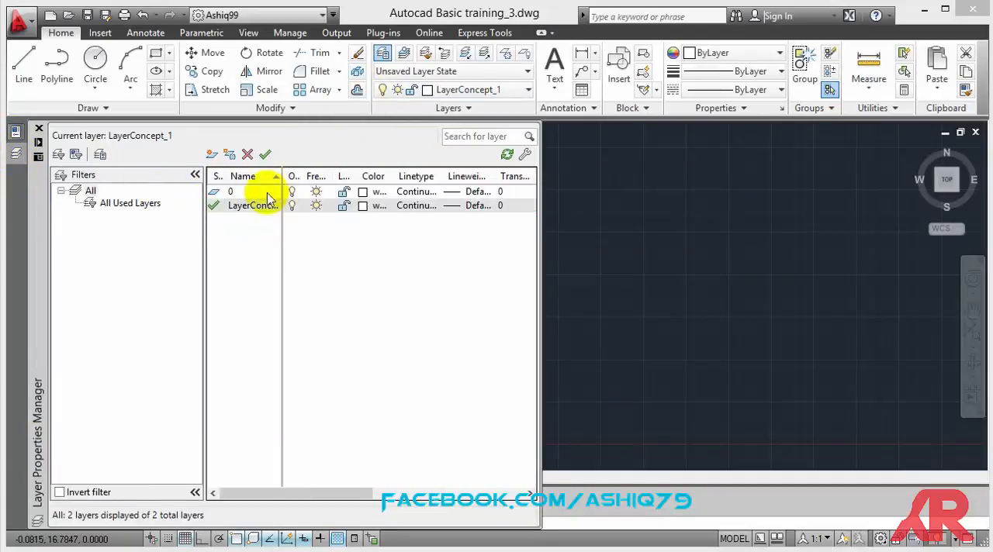
right_click(339, 179)
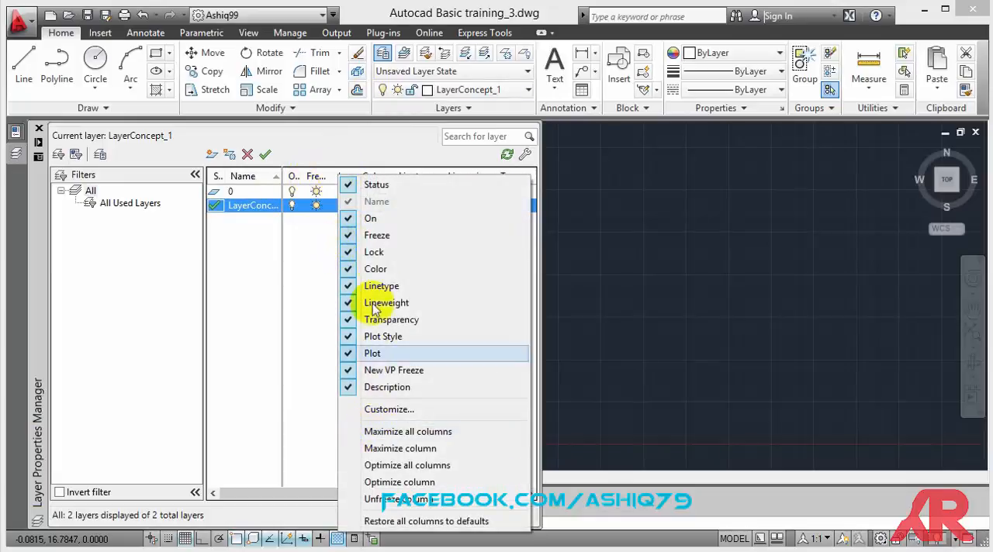
left_click(365, 433)
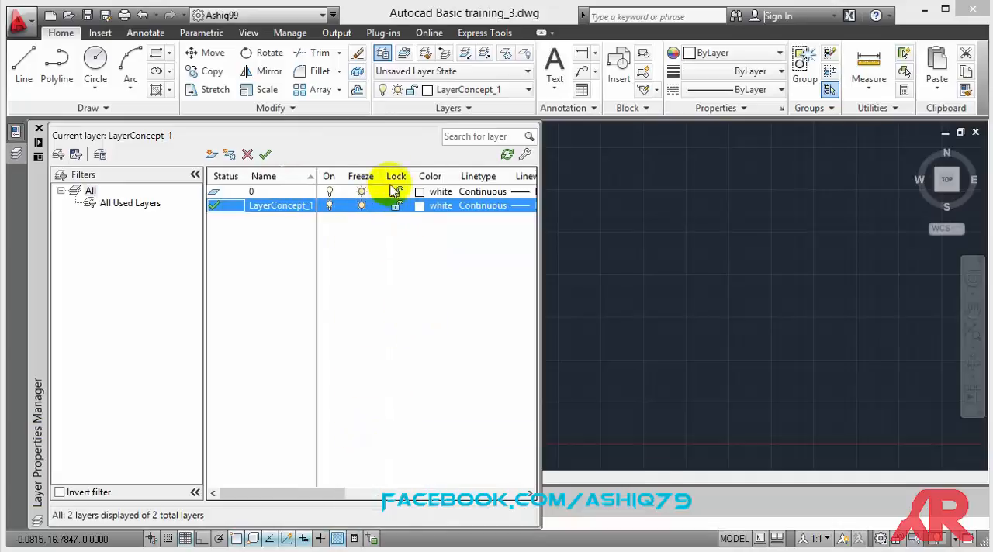
left_click_drag(542, 206, 856, 205)
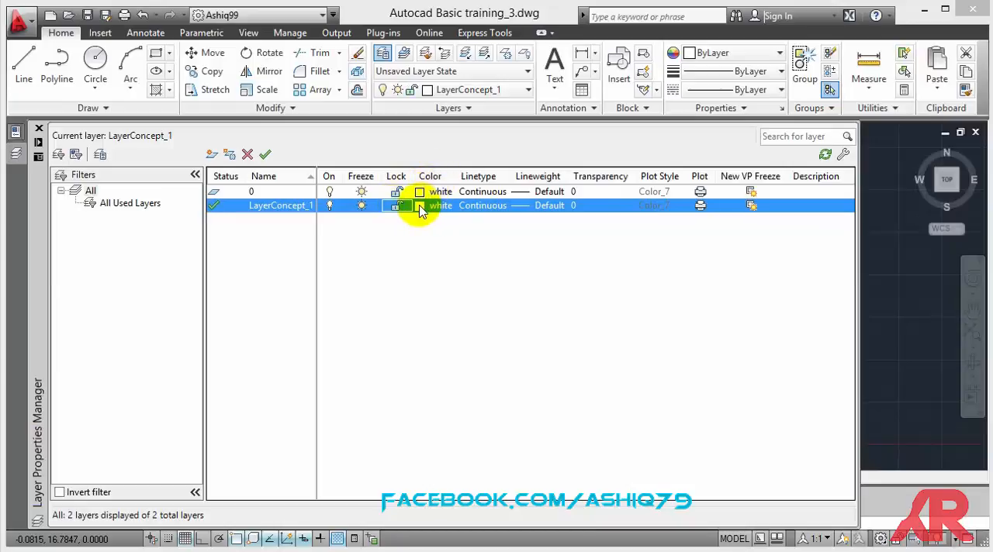
Step: Set the color of the LayerConcept_1 layer to cyan
left_click(420, 208)
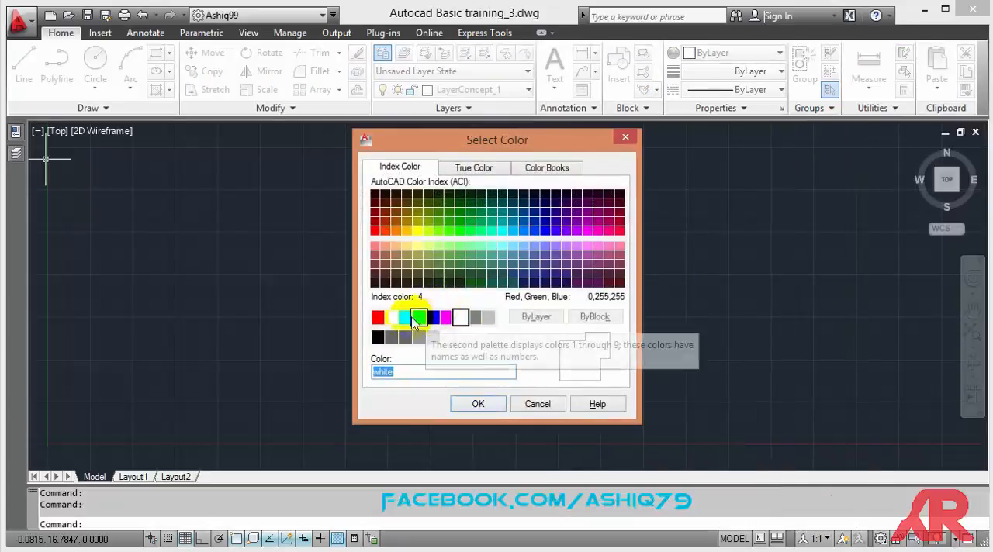
left_click(419, 318)
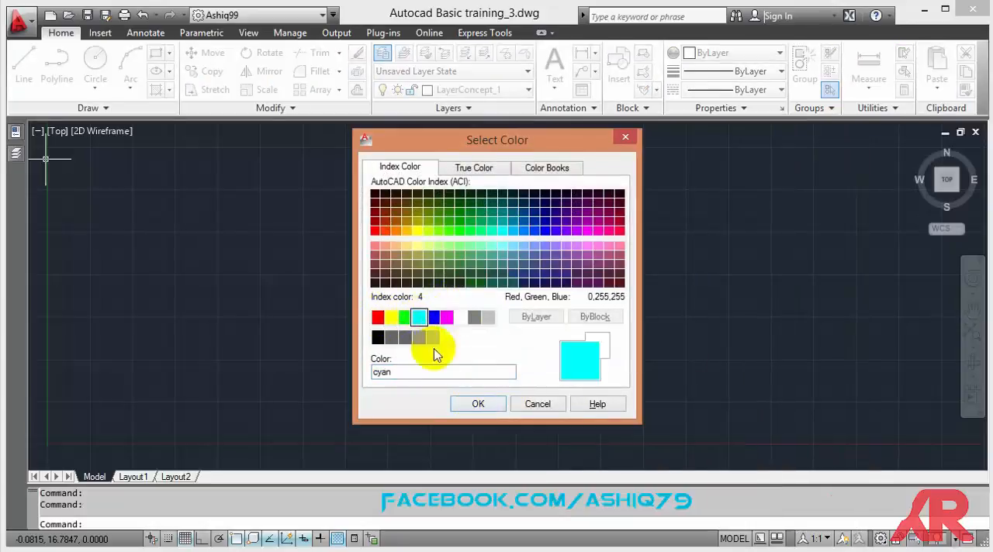
left_click(478, 404)
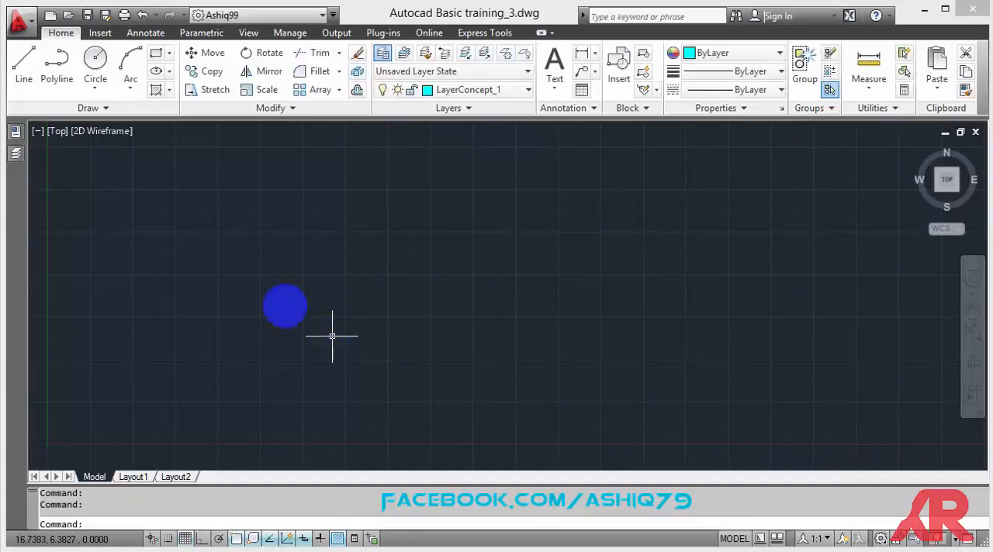
Step: Load the ACAD_ISO02W100 ISO dash linetype from acad.lin through the LayerConcept_1 layer's linetype setting
mouse_move(25, 162)
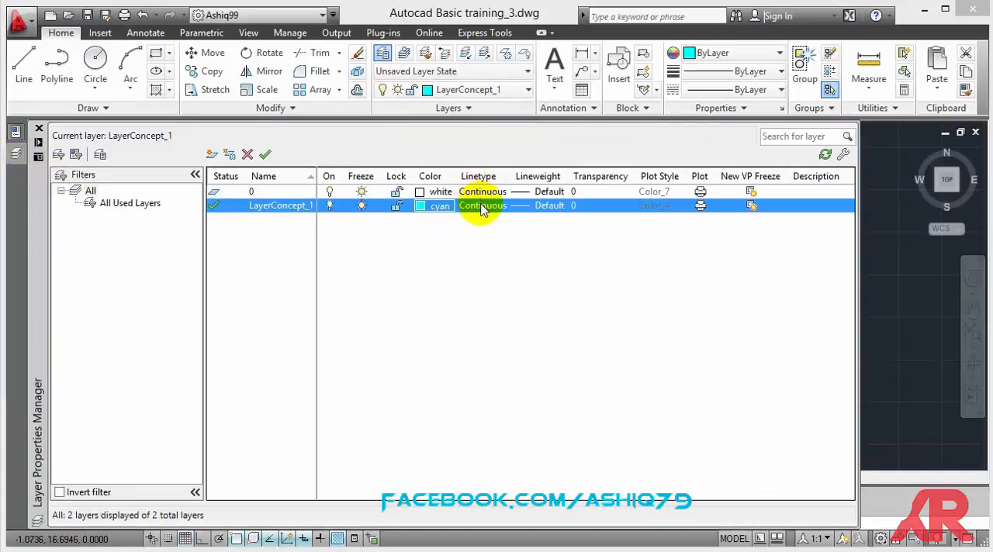
left_click(481, 207)
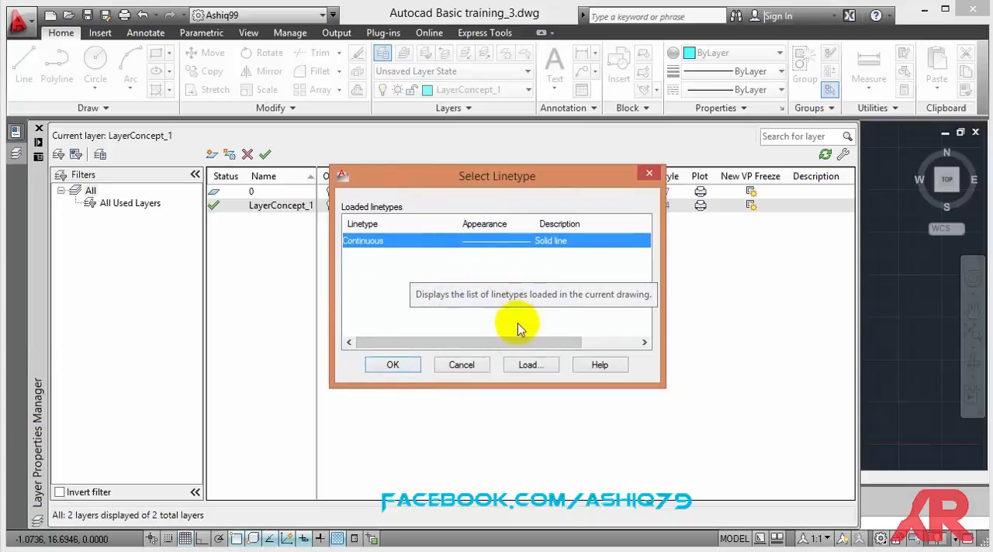
left_click(526, 366)
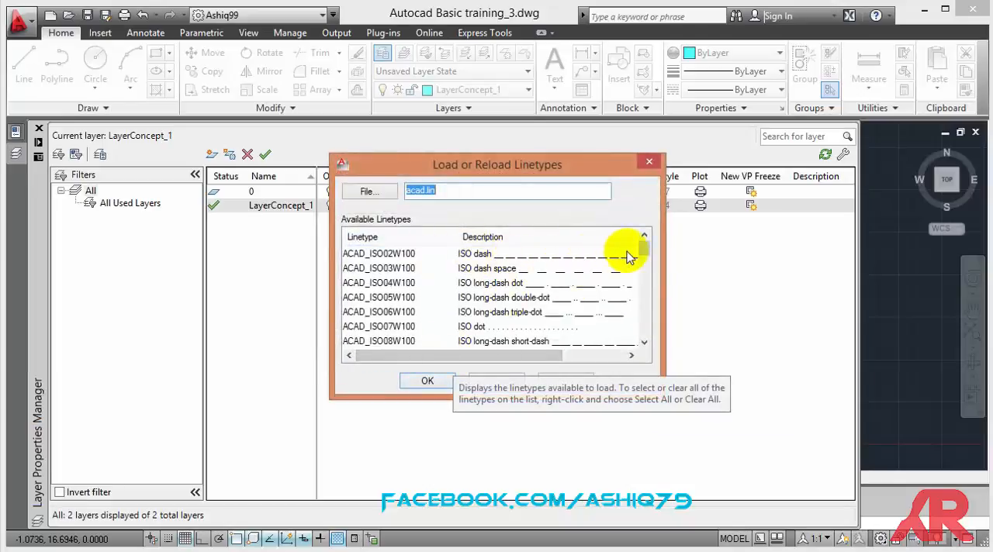
mouse_move(642, 252)
left_mouse_down()
mouse_move(638, 346)
mouse_move(643, 244)
left_mouse_up()
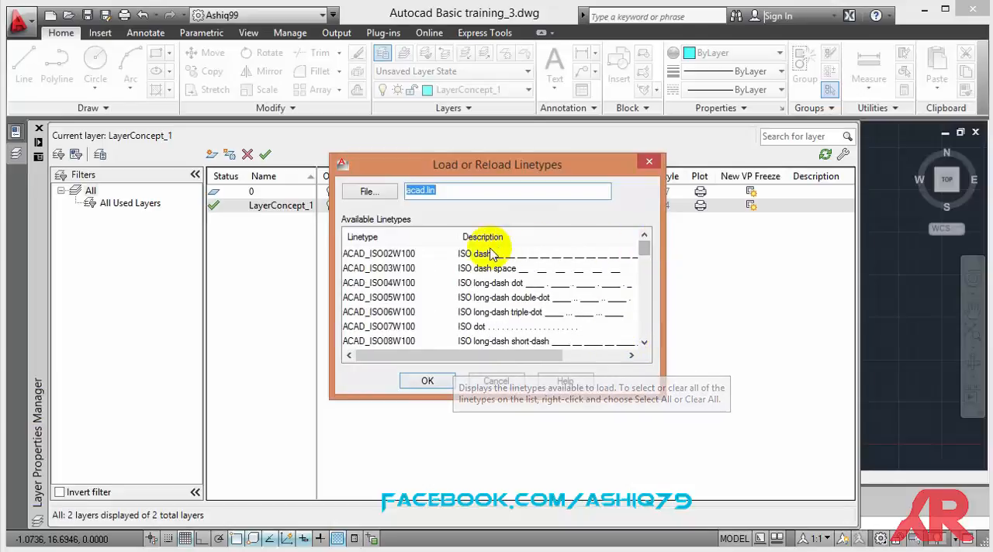
left_click(457, 254)
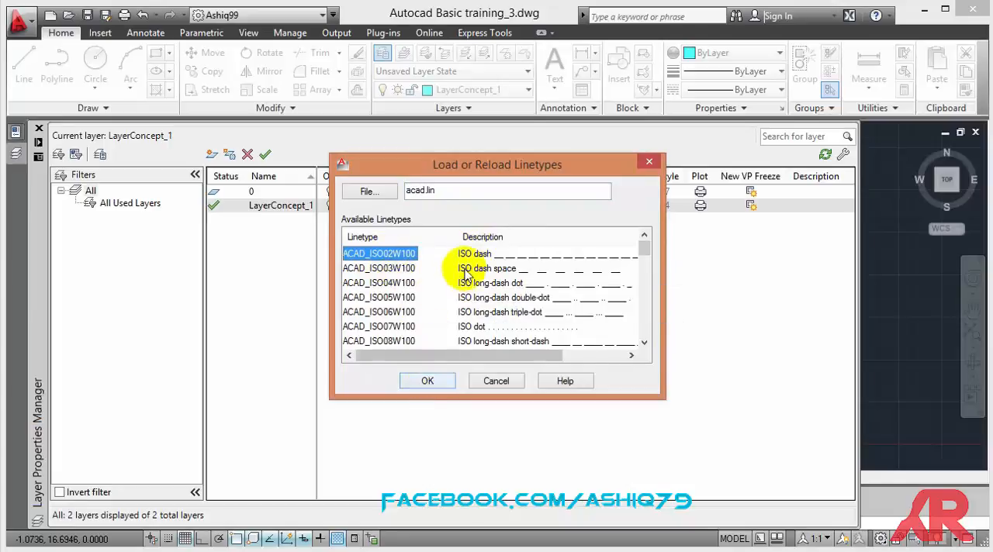
left_click(429, 380)
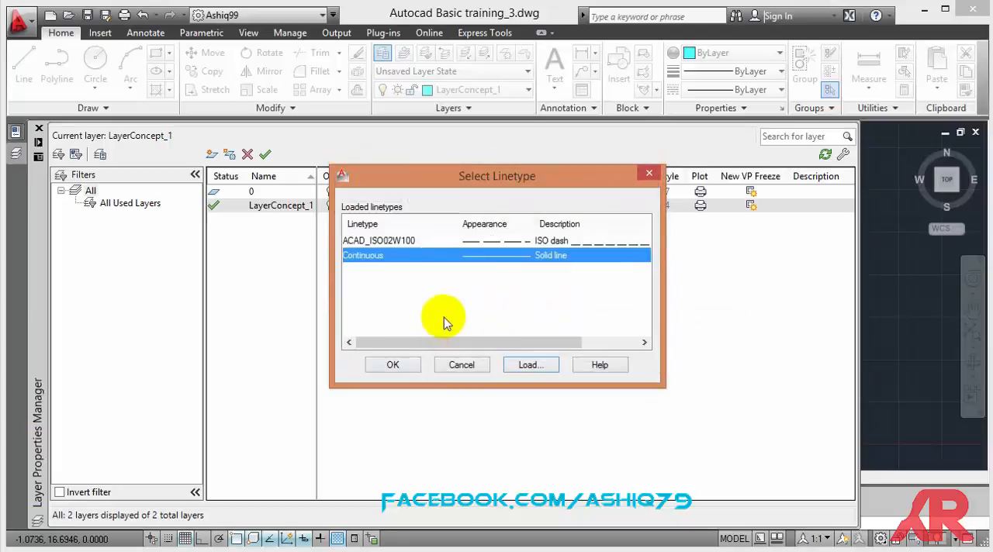
left_click(392, 366)
Step: Assign the ACAD_ISO02W100 linetype to the LayerConcept_1 layer
left_click(476, 206)
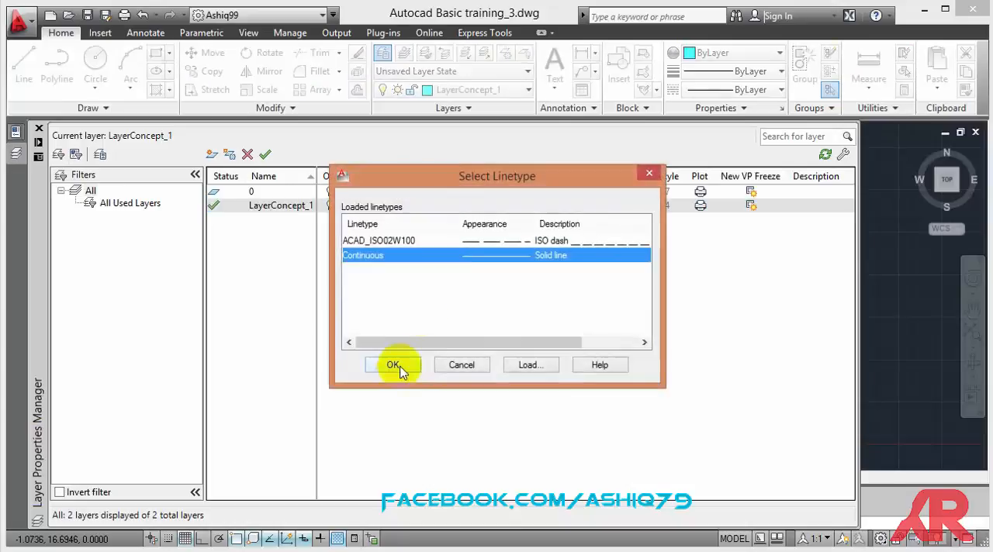
left_click(365, 241)
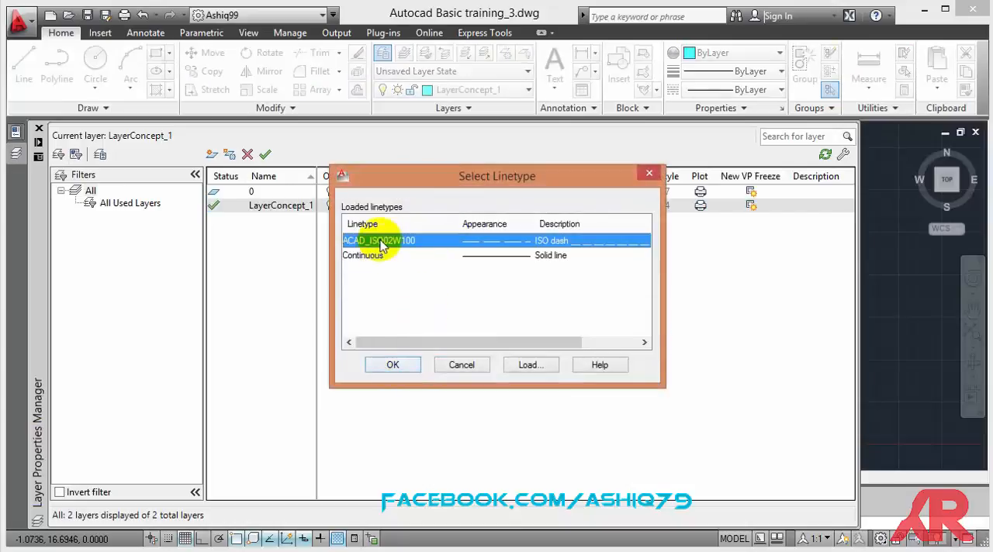
left_click(389, 366)
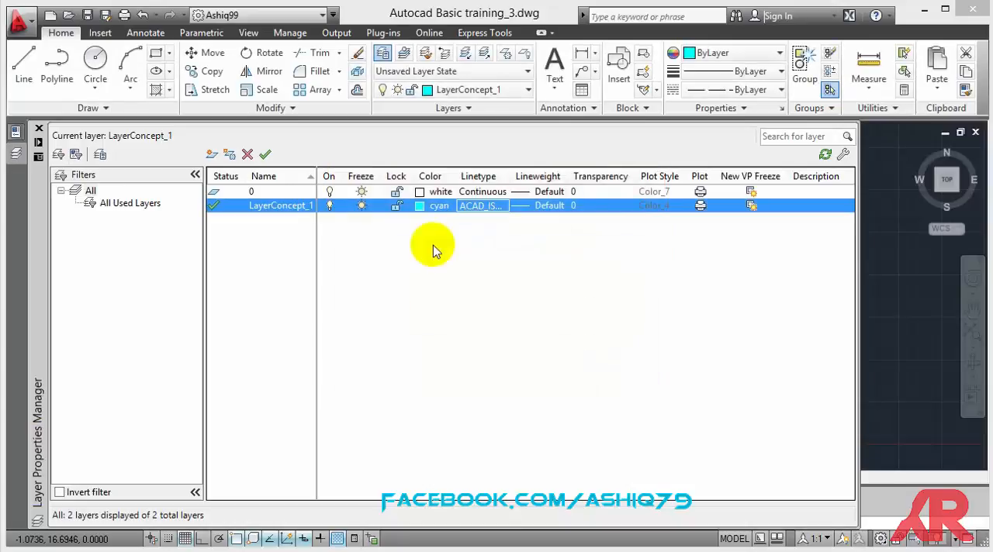
Step: Review the available lineweights for the LayerConcept_1 layer and accept the Default lineweight
left_click(547, 206)
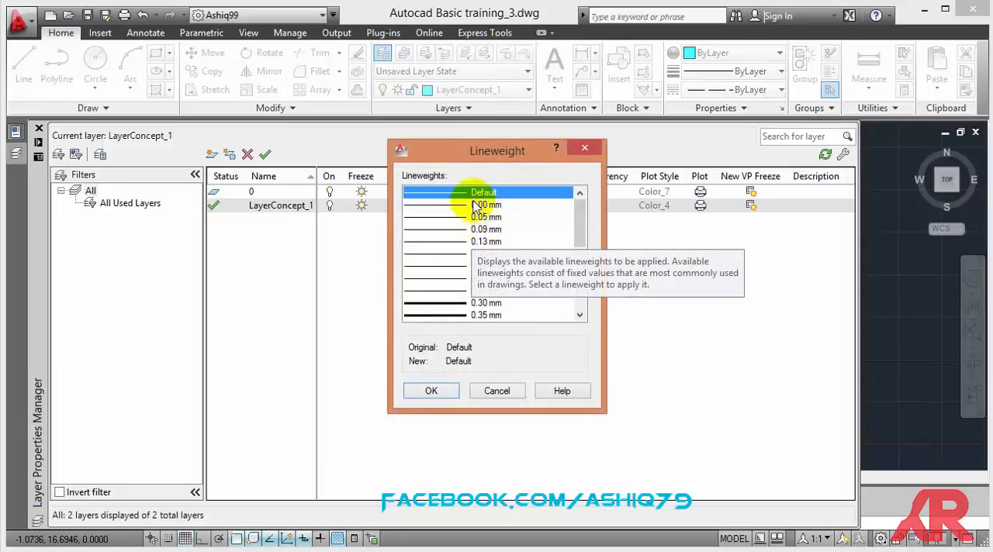
left_click_drag(582, 222, 583, 194)
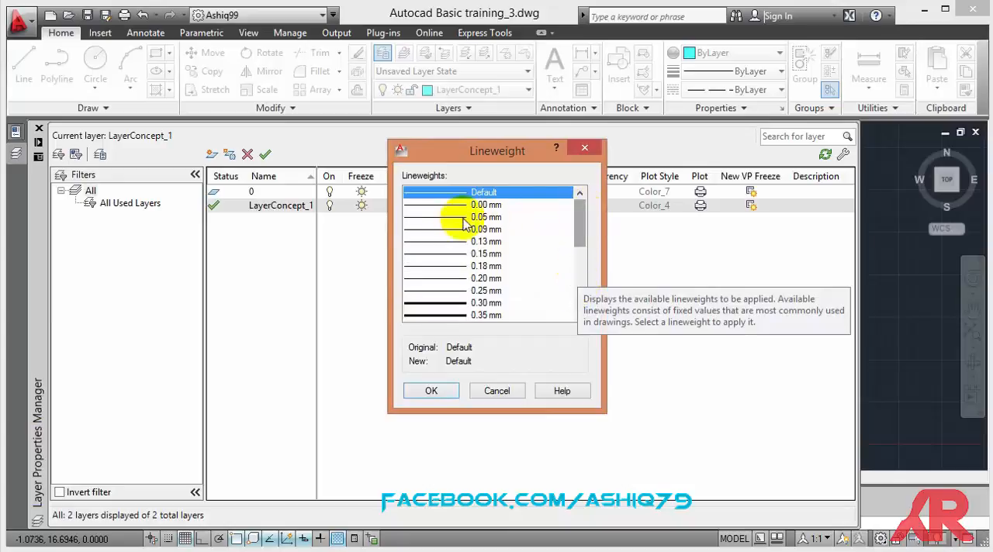
left_click(432, 391)
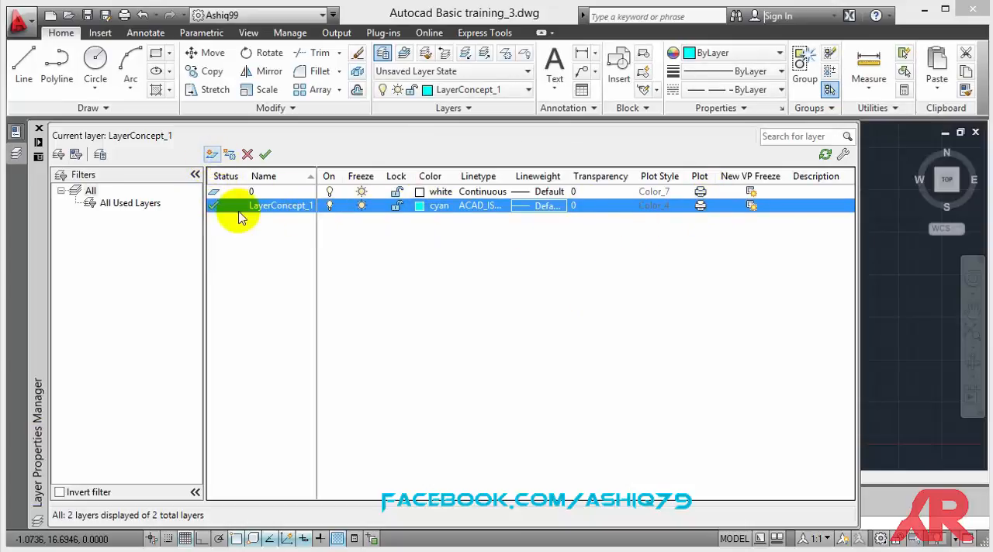
Step: Make layer 0 current and draw a circle with a radius of about 2.95 in the upper-left area of the drawing
left_click(868, 266)
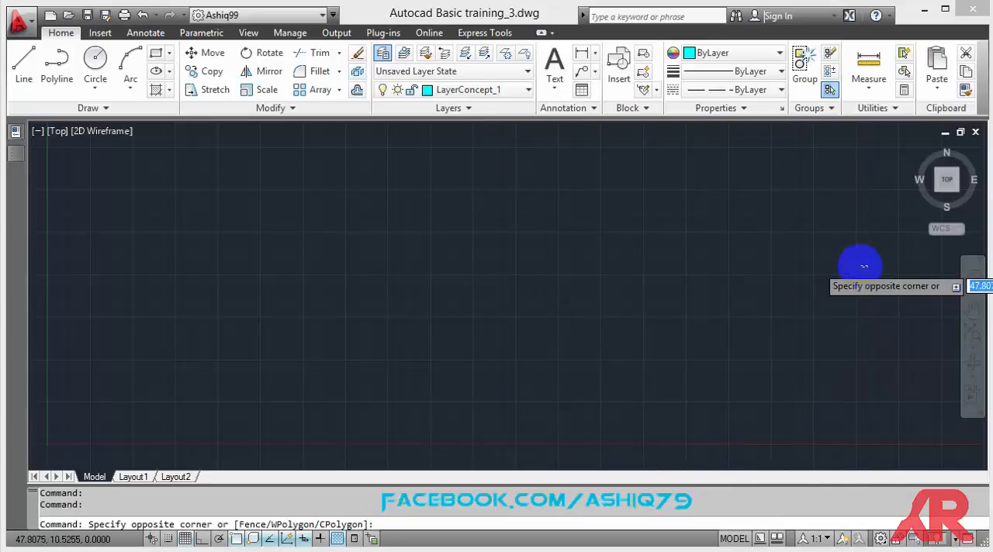
left_click(403, 239)
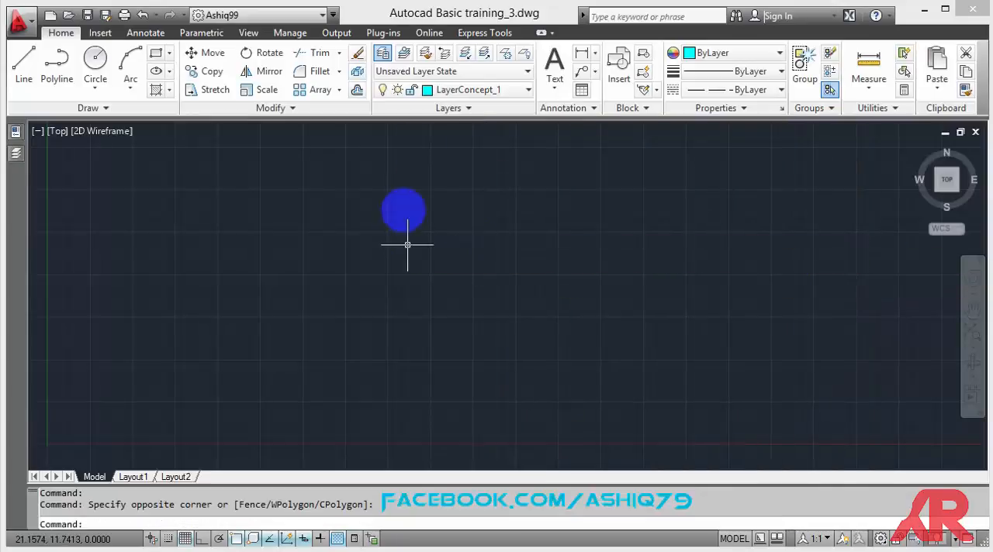
left_click(449, 92)
left_click(458, 112)
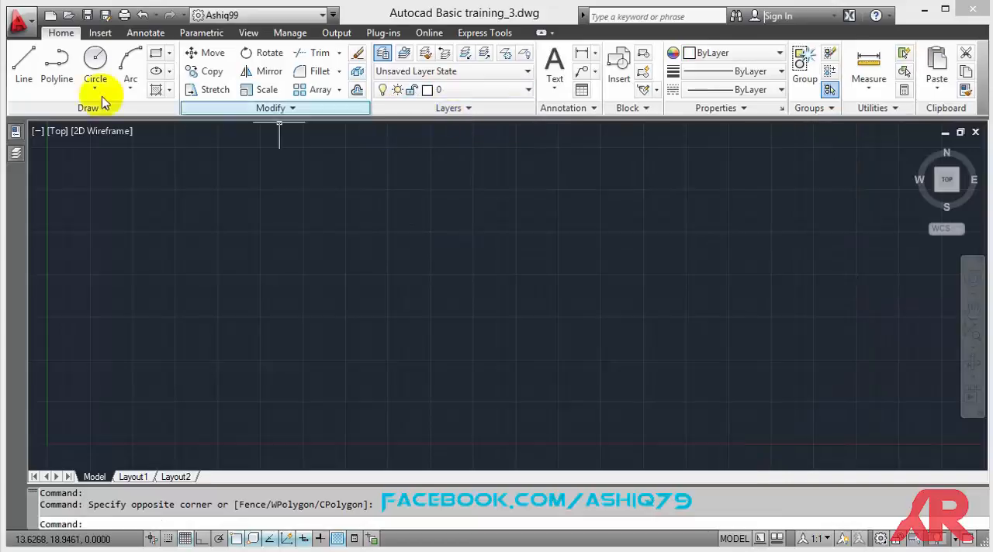
left_click(96, 62)
left_click(214, 240)
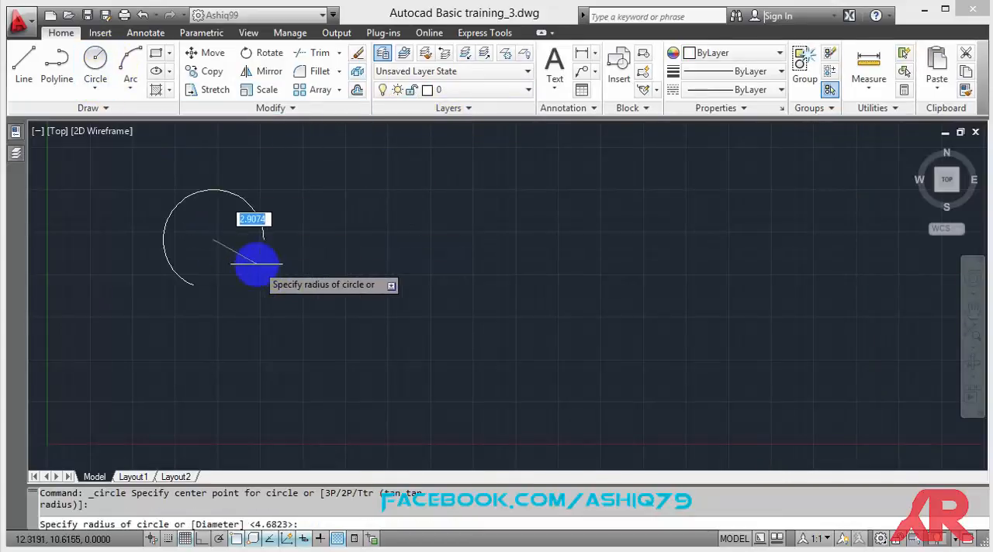
left_click(257, 263)
Step: Make LayerConcept_1 the current layer and draw a similarly sized circle just to the right of the first one
left_click(475, 90)
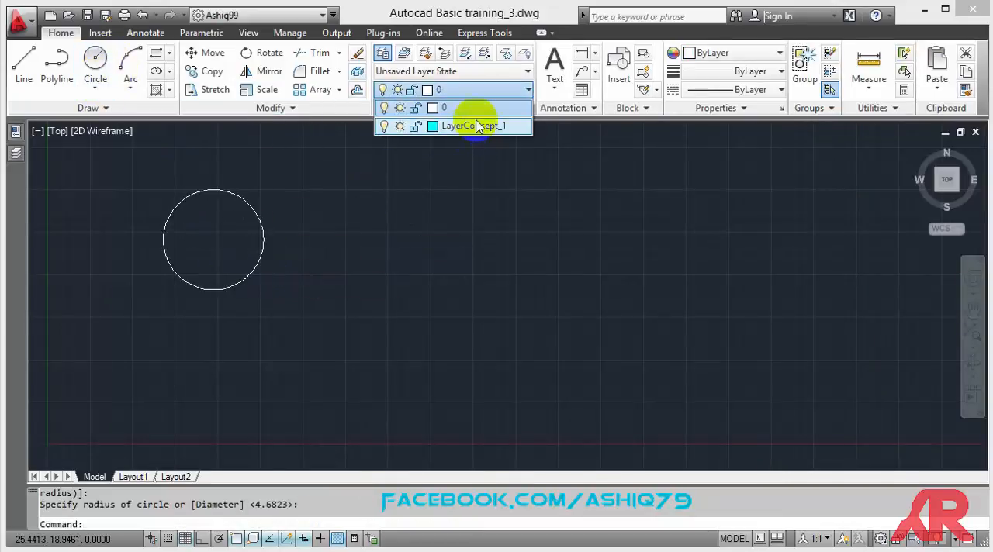
left_click(474, 127)
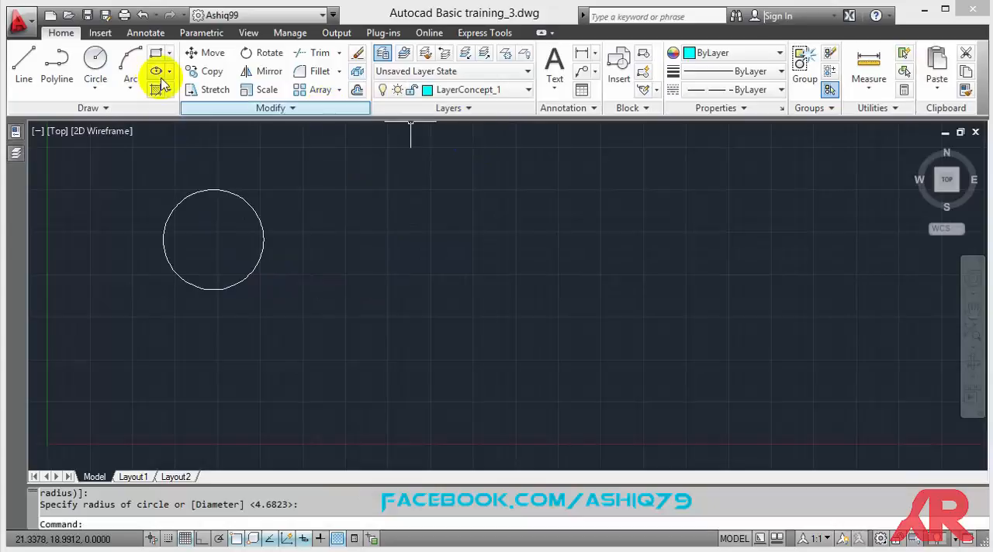
left_click(95, 62)
left_click(342, 224)
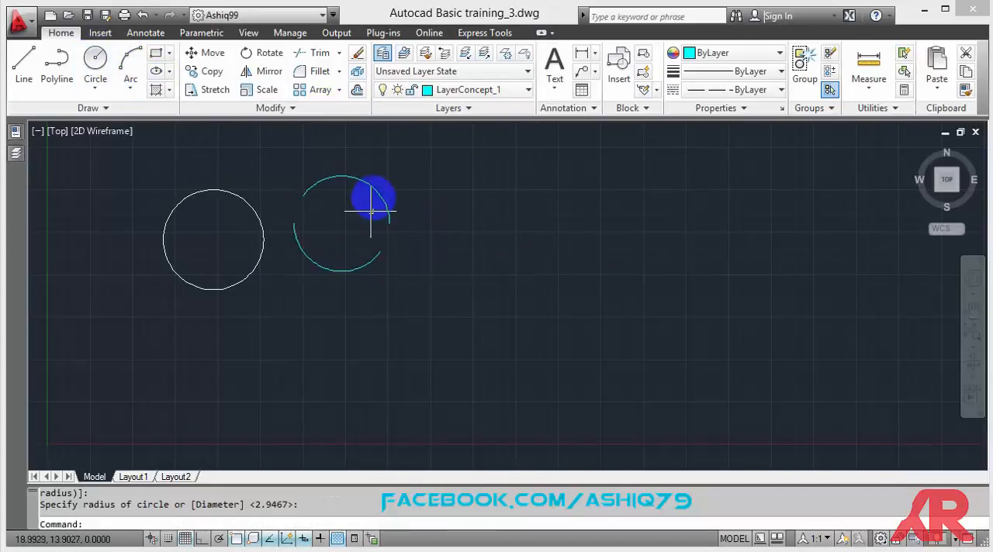
Step: Examine the layer list and the Layer Properties Manager to compare the layer settings behind the two circles
left_click(458, 91)
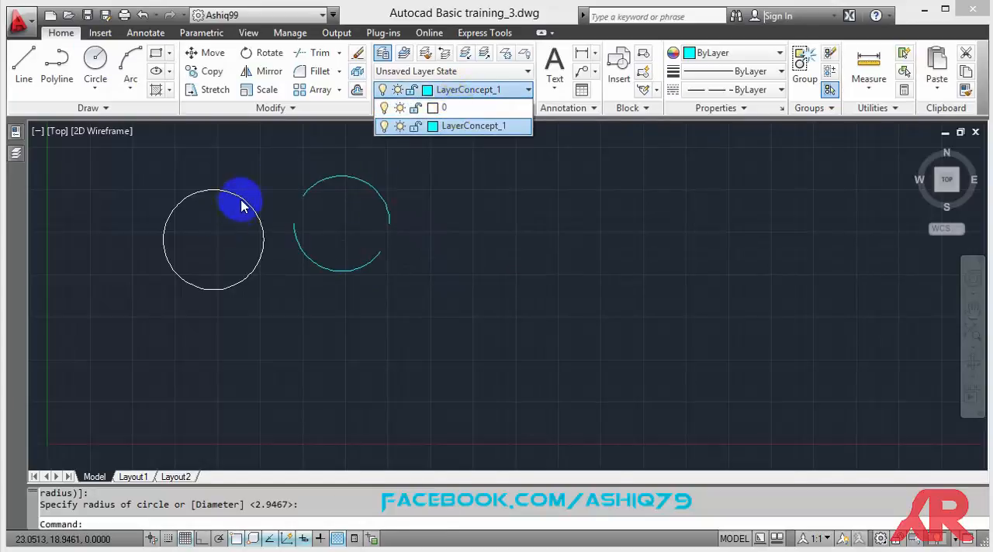
left_click(463, 93)
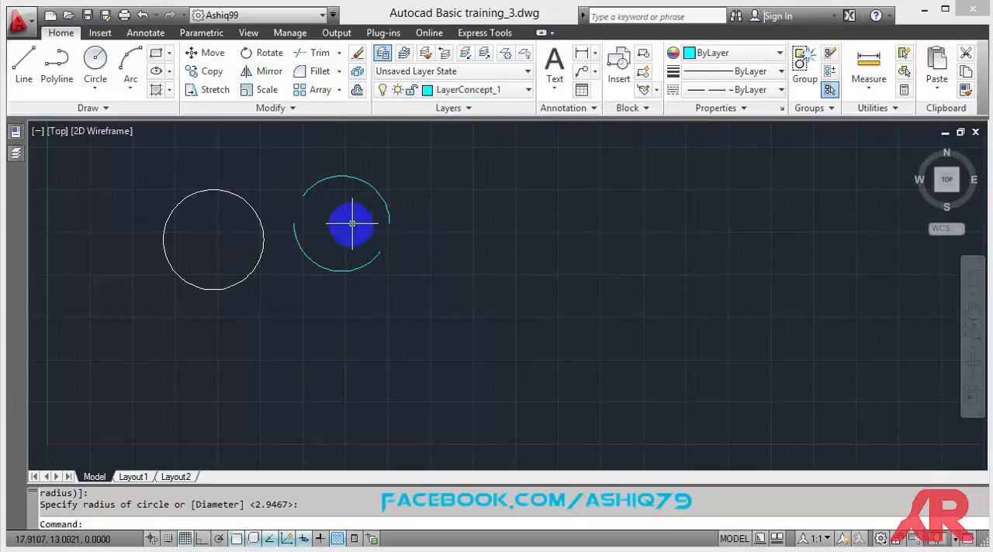
left_click(377, 189)
left_click(15, 154)
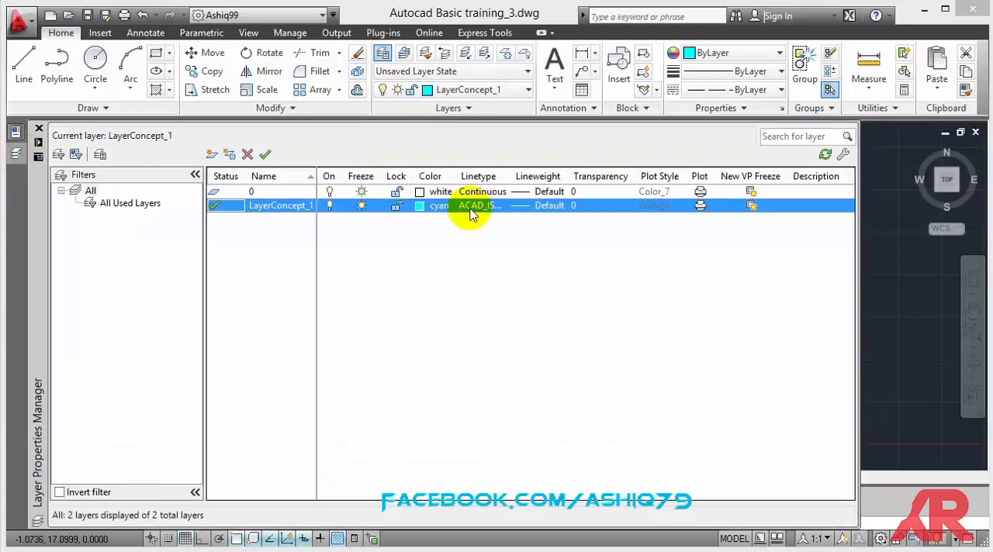
left_click(900, 233)
left_click(418, 243)
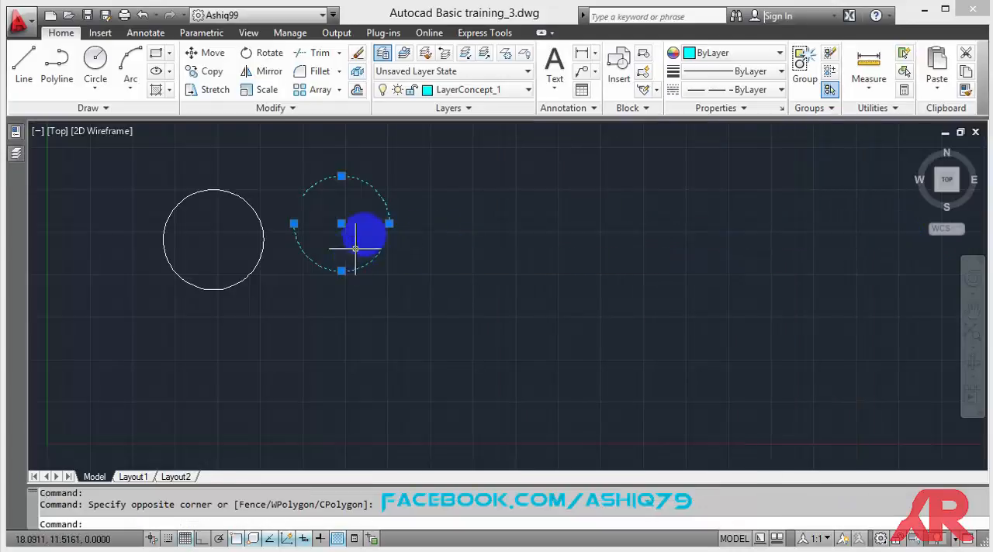
key("Escape")
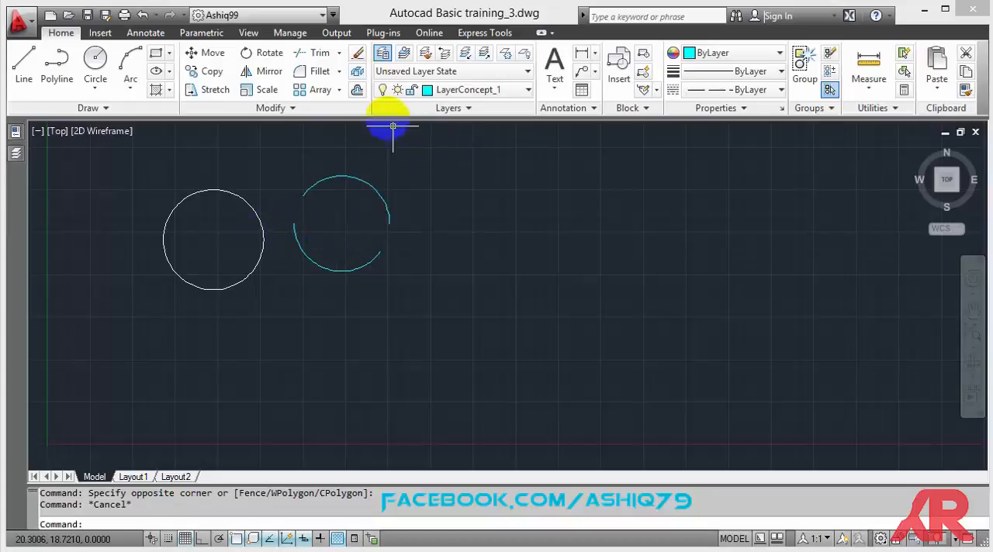
mouse_move(9, 169)
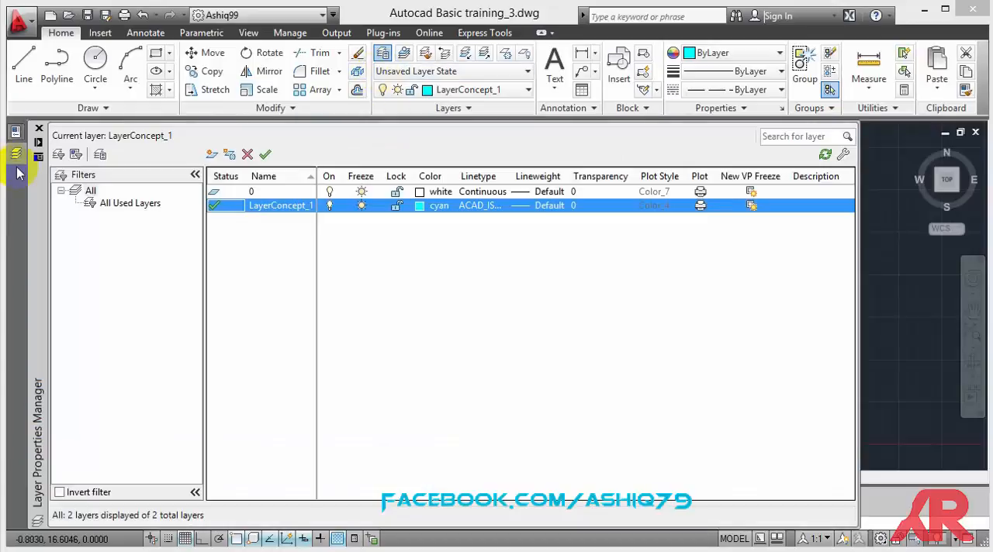
left_click(908, 291)
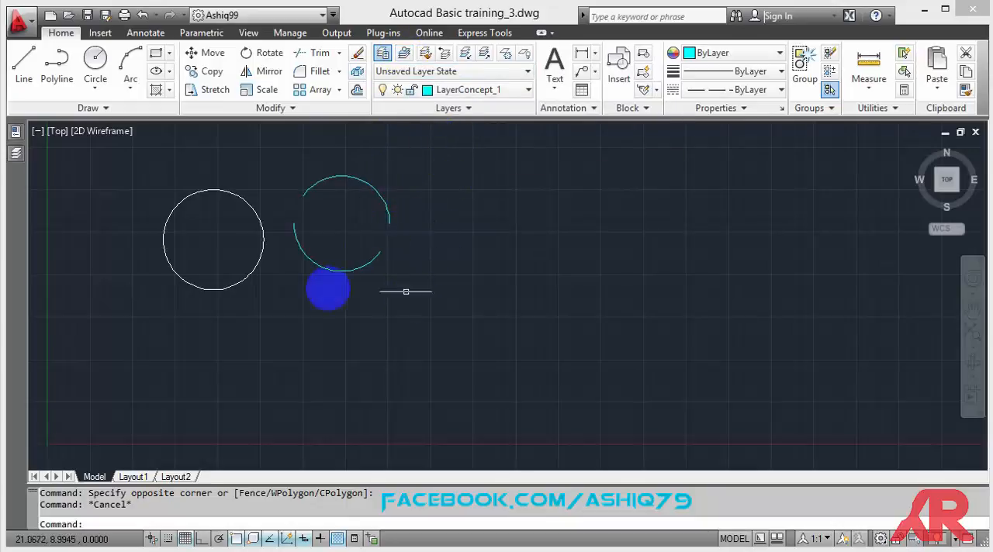
Step: Create a new layer in the Layer Properties Manager and set its color to yellow
mouse_move(13, 158)
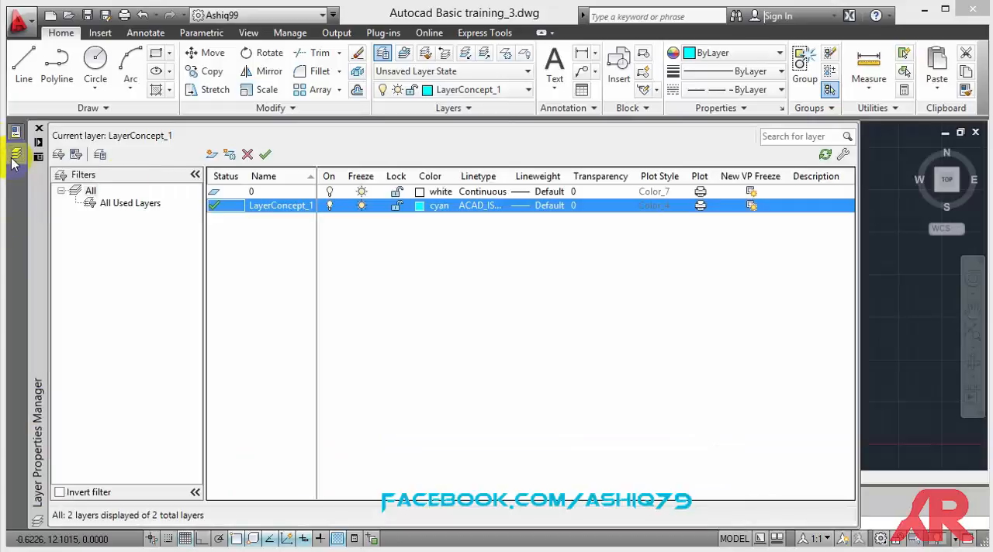
left_click(210, 155)
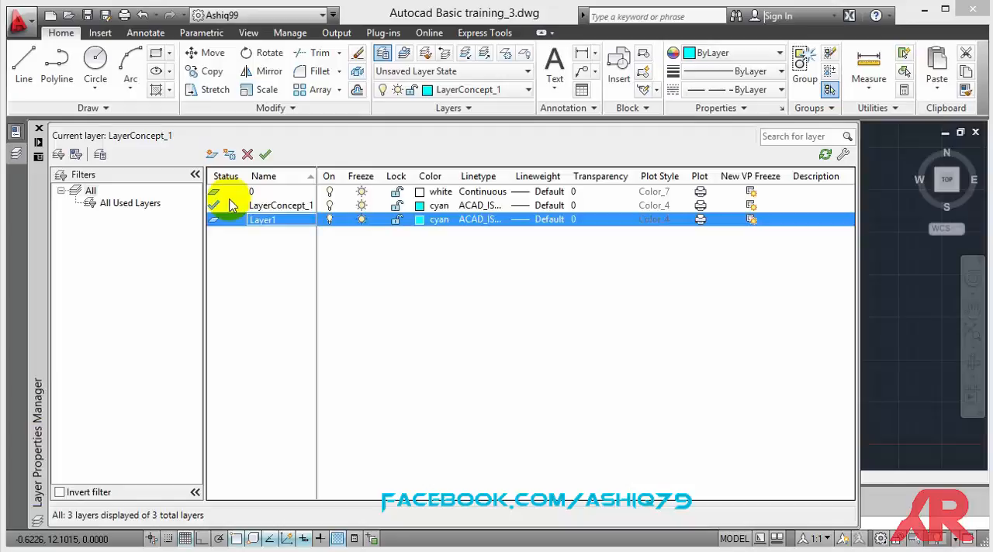
left_click(423, 225)
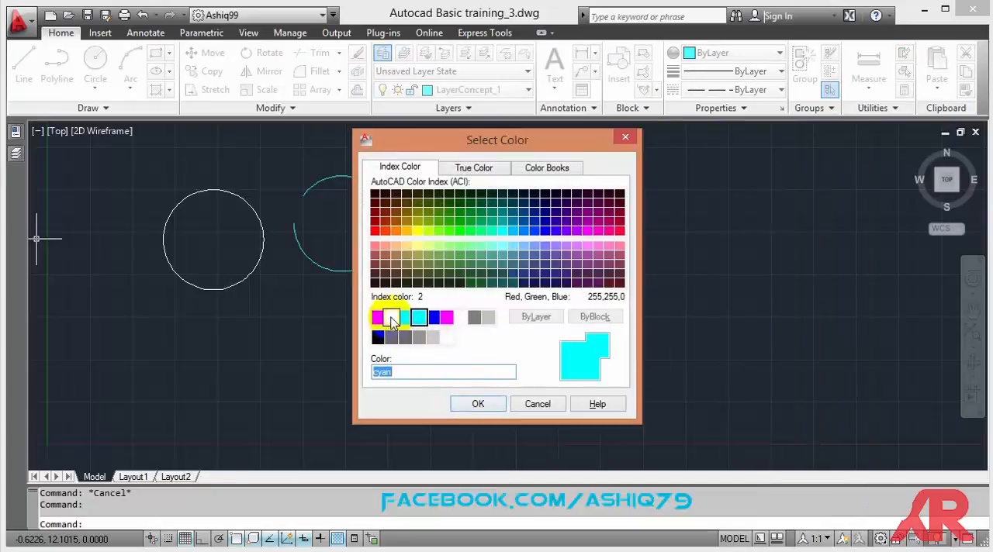
left_click(391, 318)
left_click(478, 404)
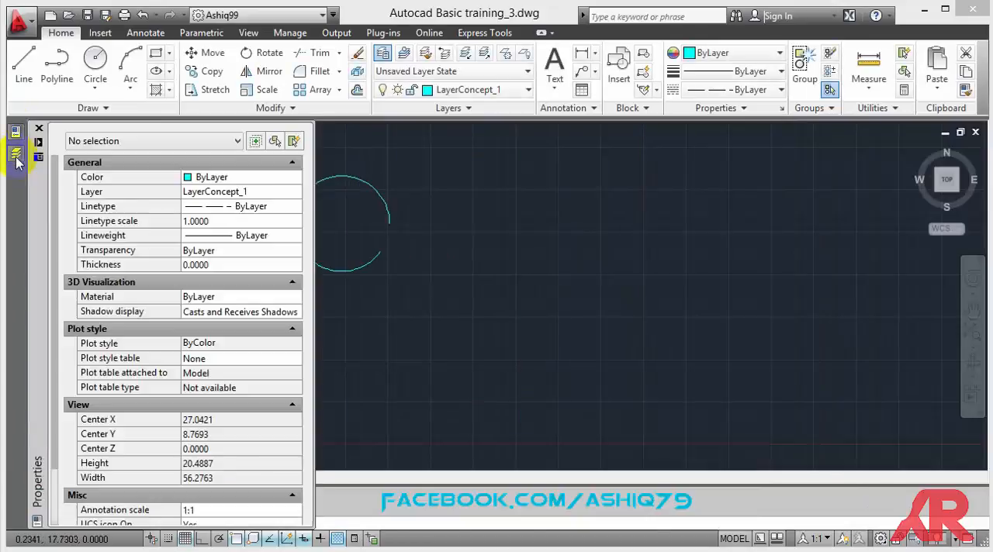
Step: Set the linetype of the new yellow layer to Continuous
mouse_move(15, 153)
left_click(476, 220)
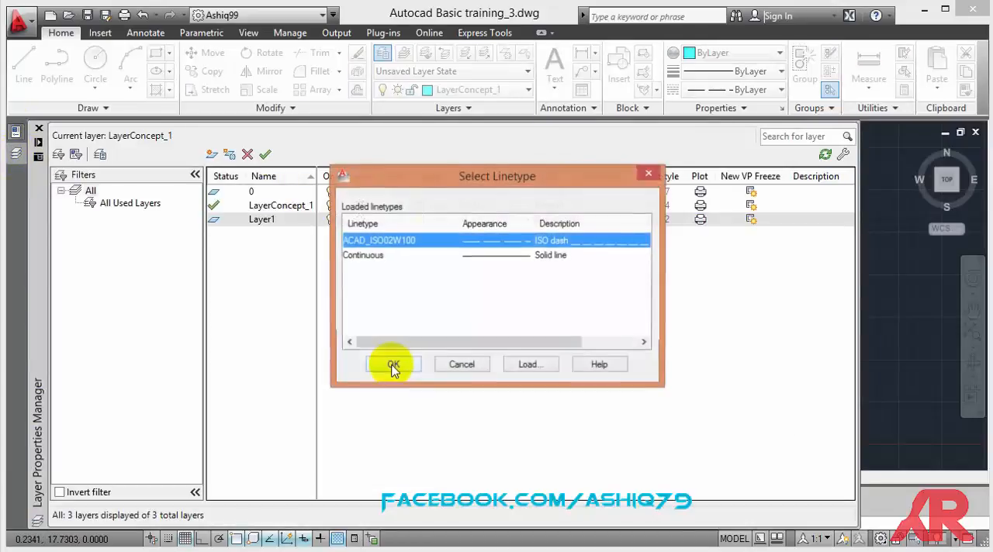
left_click(379, 257)
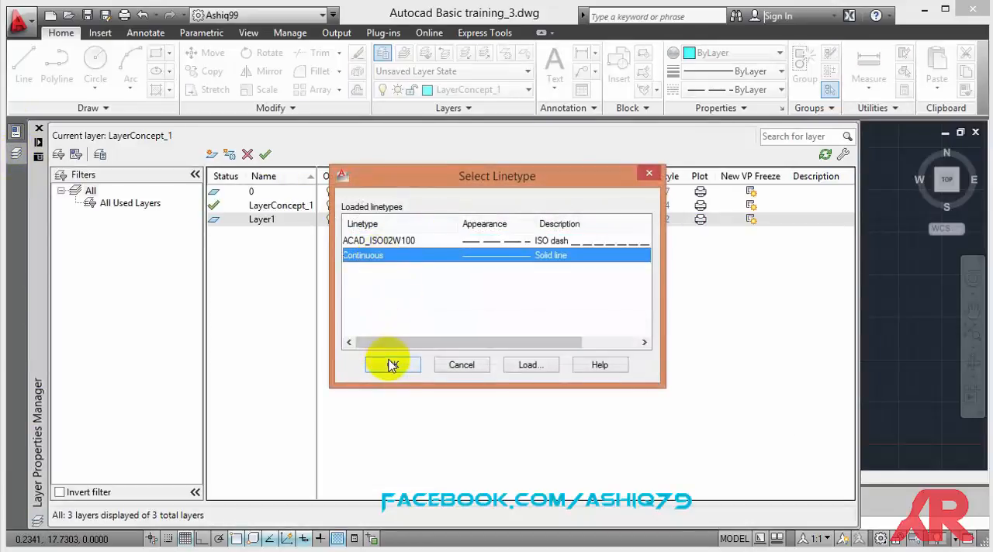
left_click(393, 365)
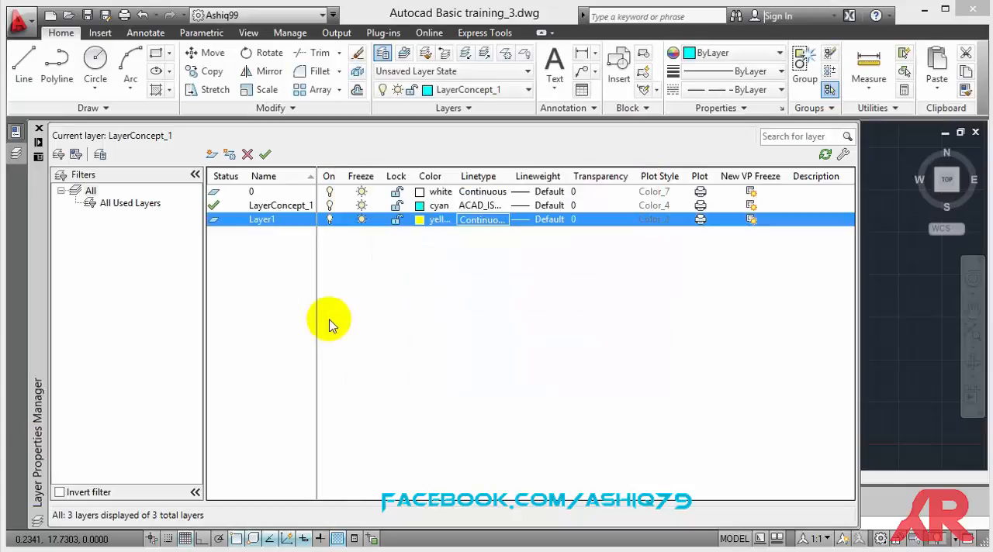
Step: Create another new layer in the Layer Properties Manager and set its color to red
left_click(213, 156)
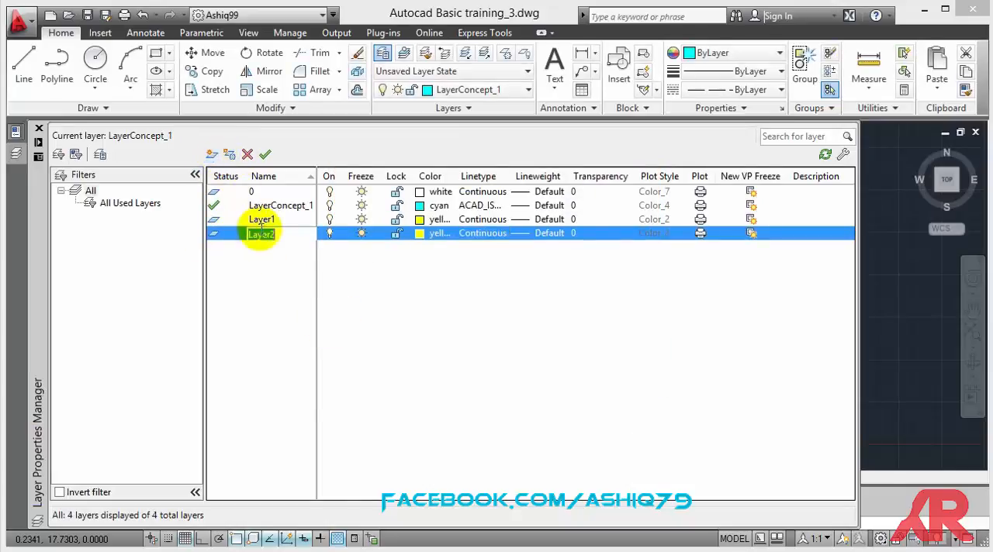
left_click(420, 235)
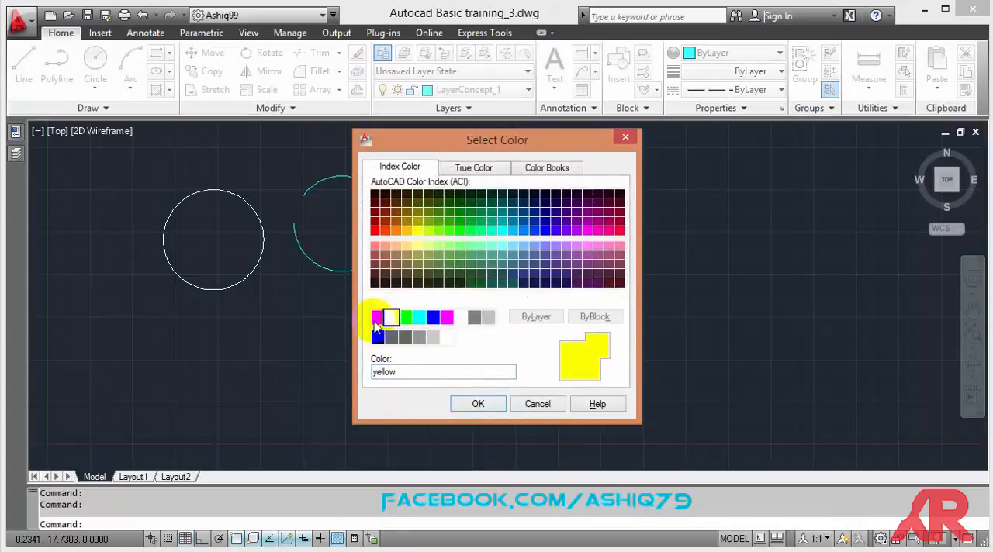
left_click(377, 317)
left_click(477, 405)
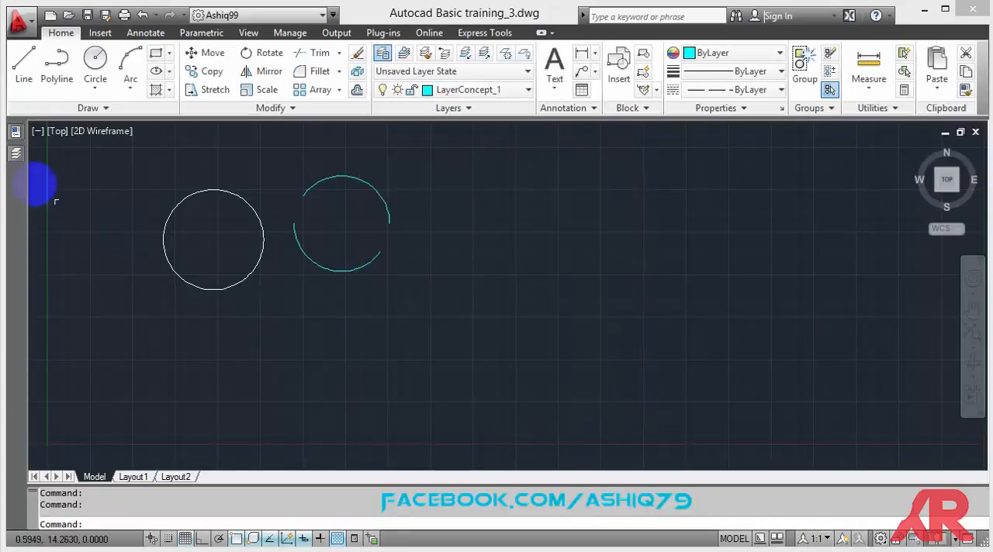
Step: Add one more layer below the red one and set its color to magenta
mouse_move(16, 158)
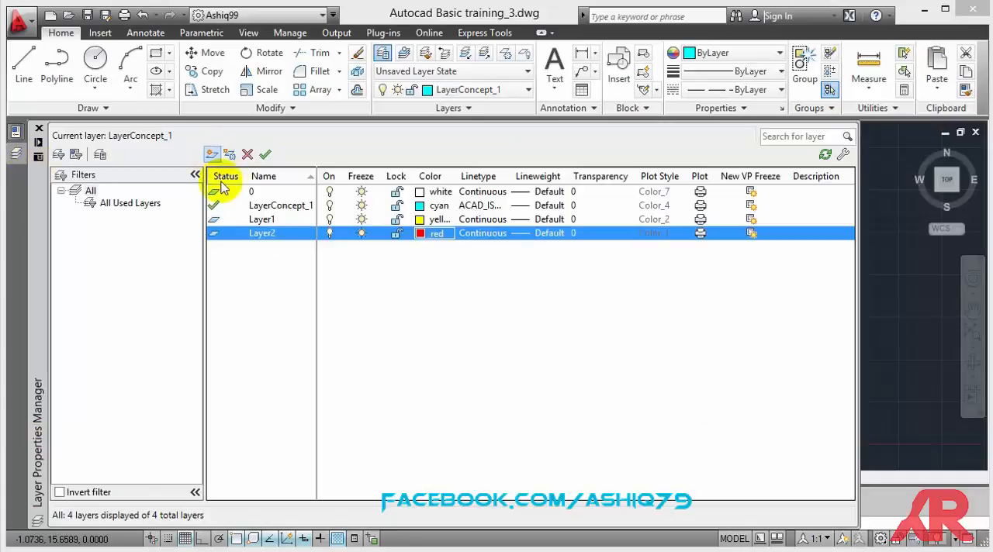
left_click(423, 250)
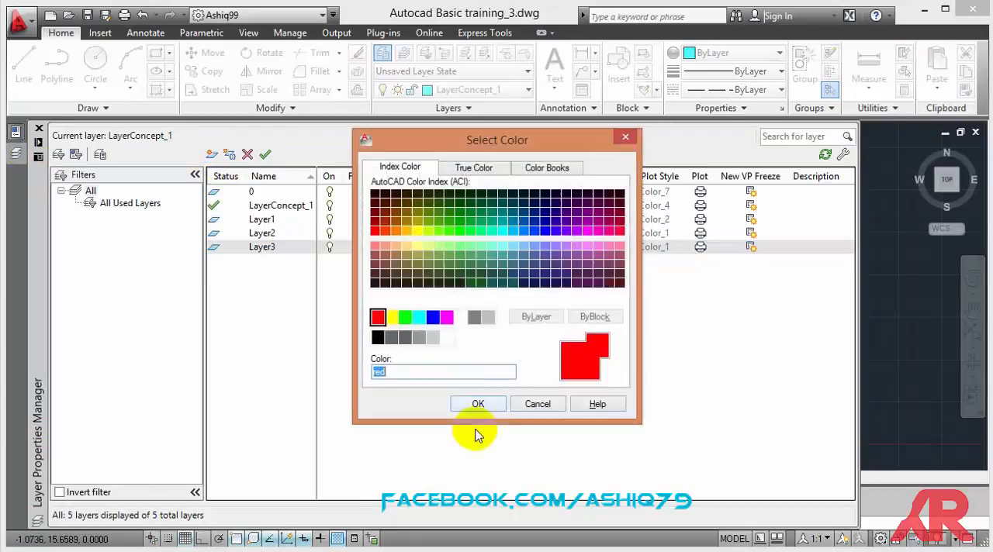
left_click(446, 318)
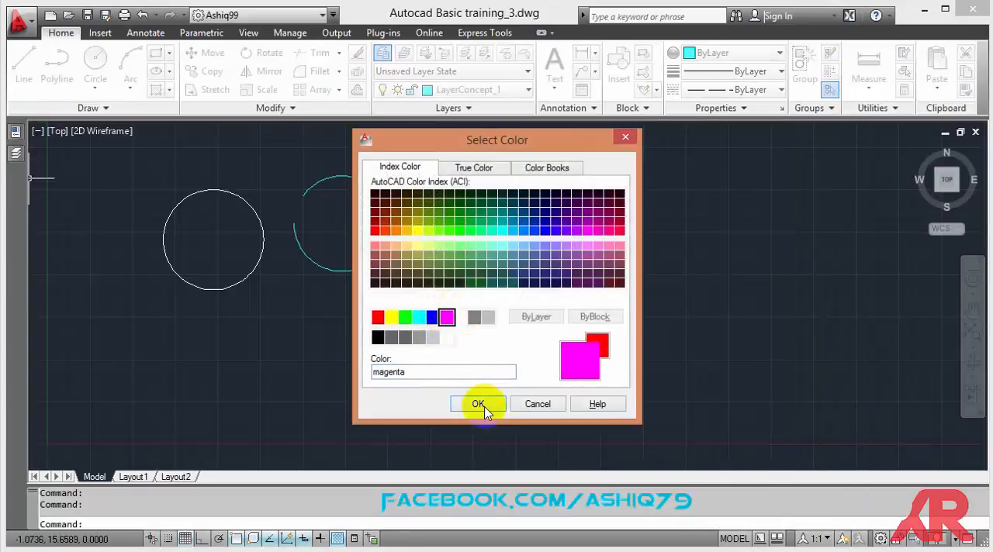
left_click(478, 405)
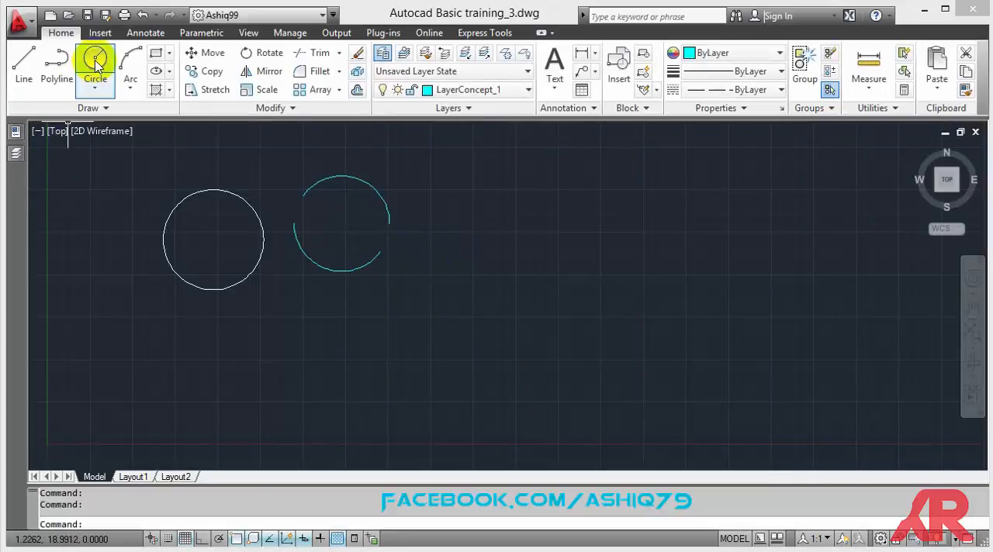
Step: Draw a third circle with a radius of about 2.4 to the right of the cyan circle on LayerConcept_1
left_click(96, 60)
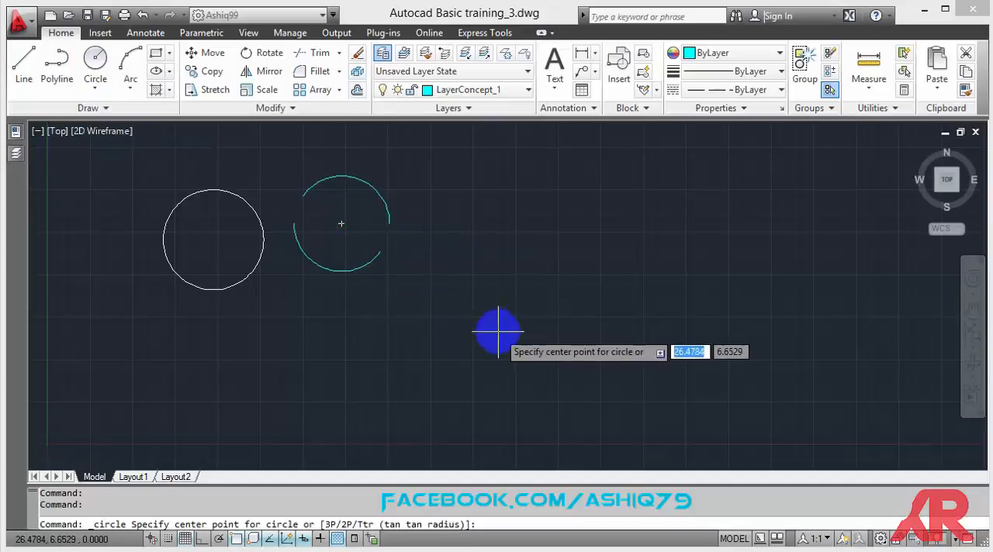
left_click(470, 266)
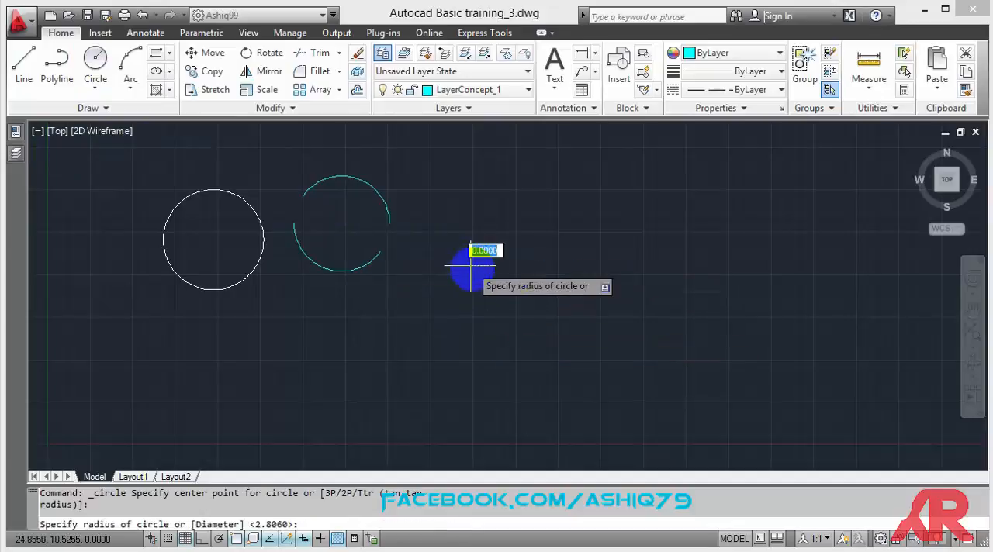
left_click(511, 274)
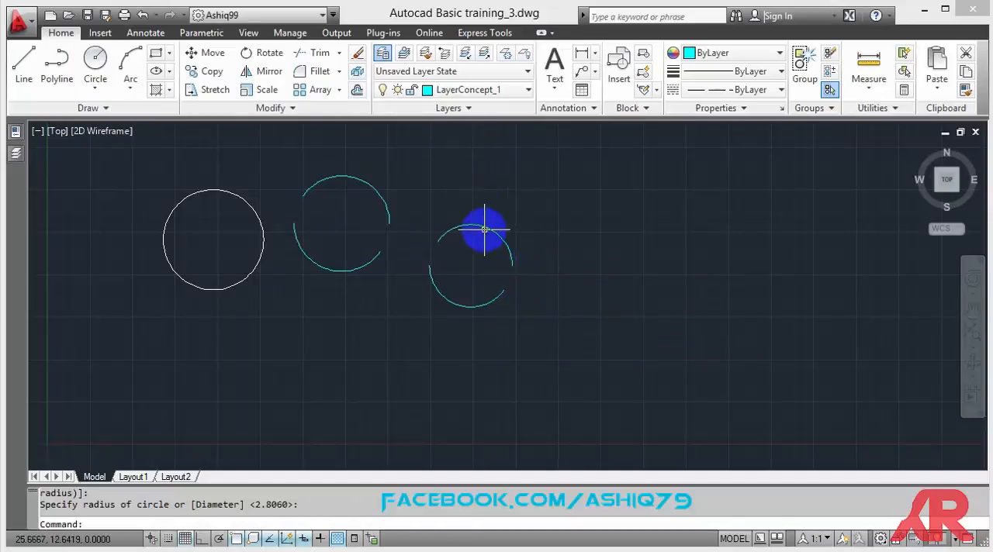
Step: Move the third circle from LayerConcept_1 to Layer1 and clear the selection
left_click(463, 91)
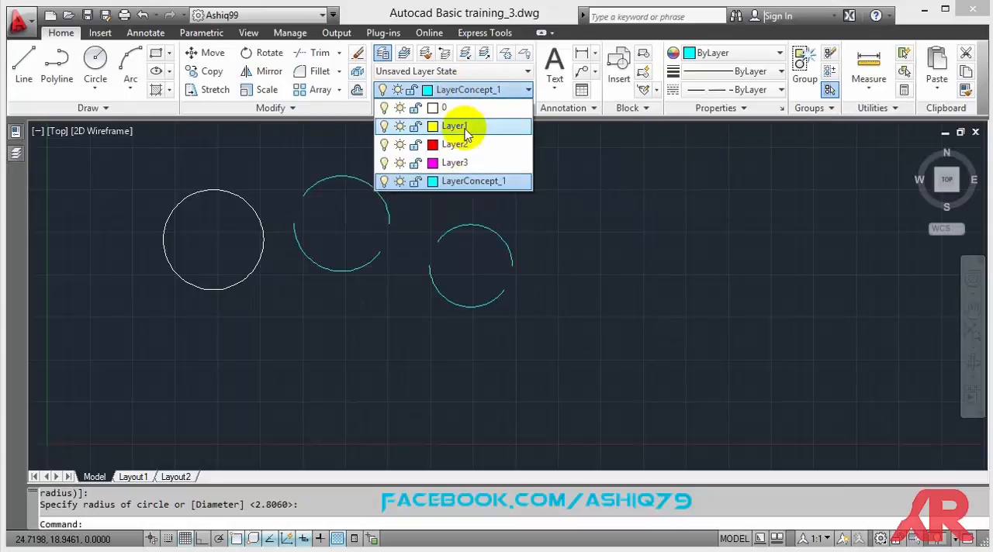
left_click(470, 90)
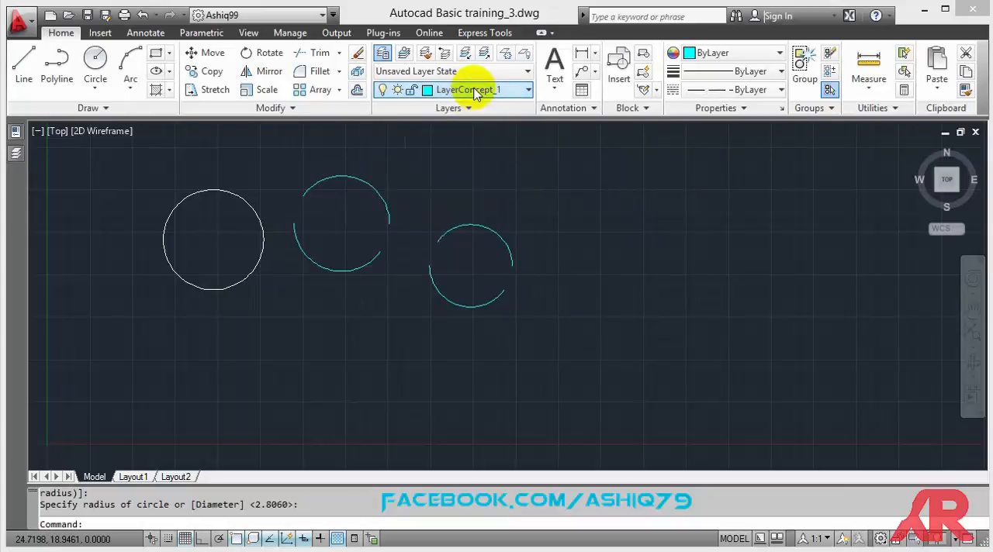
left_click(488, 227)
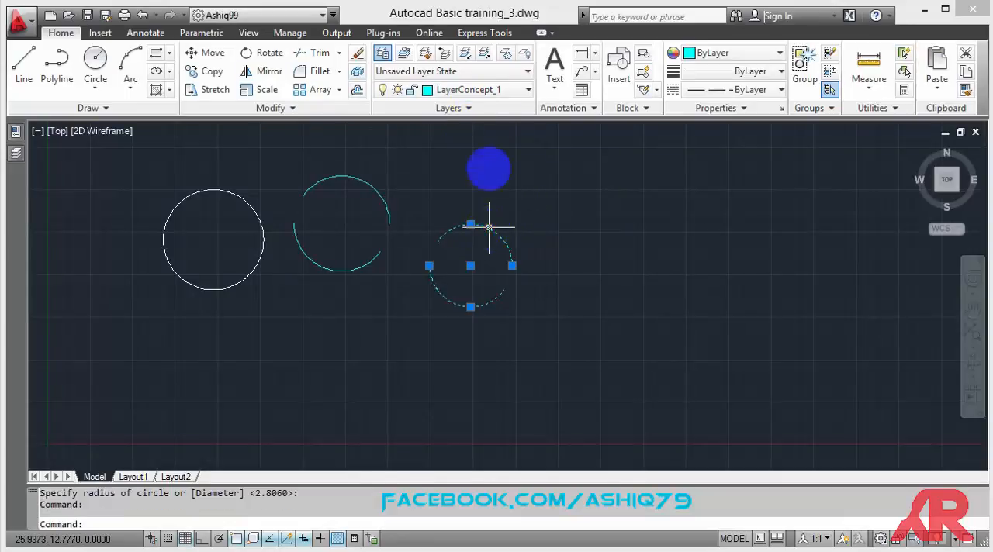
left_click(499, 88)
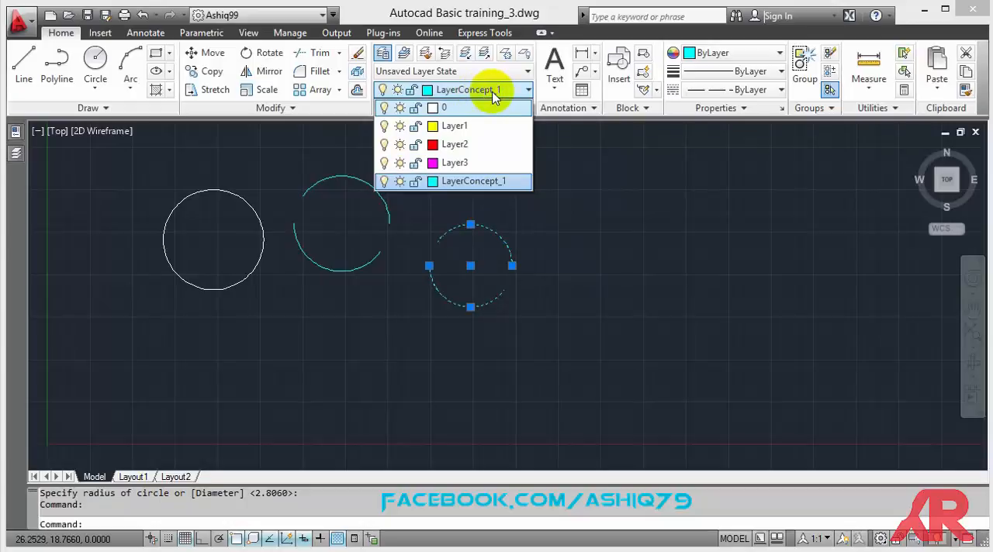
left_click(458, 126)
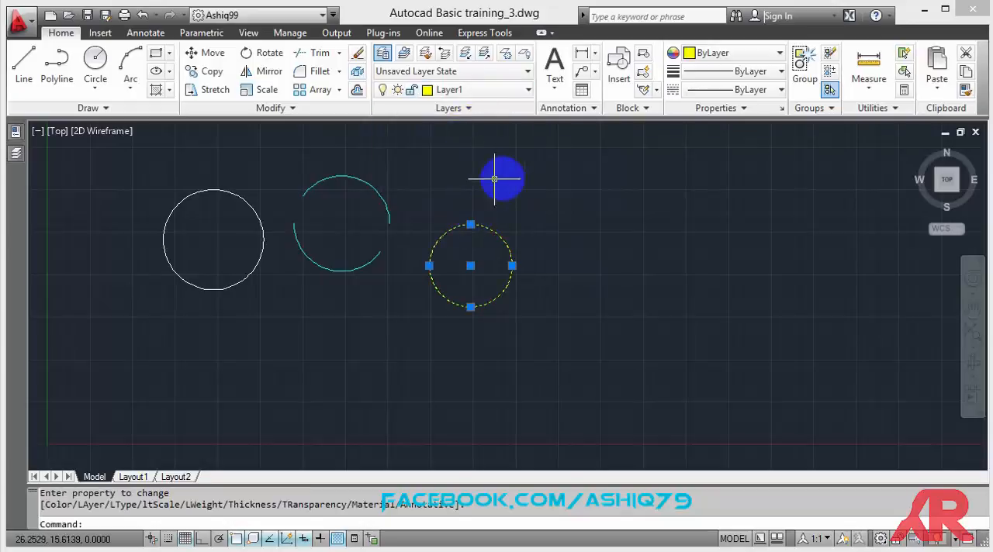
key("Escape")
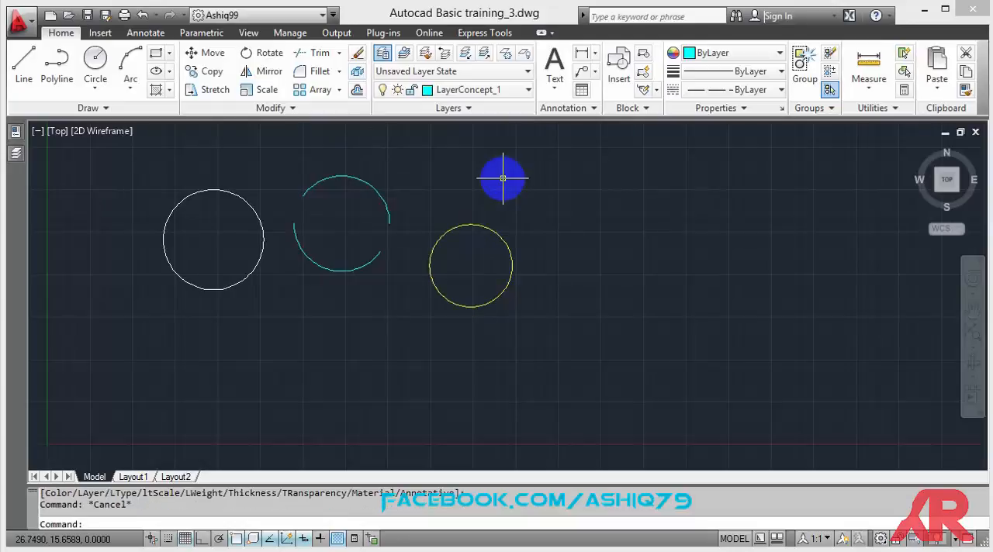
Step: Draw a nearly square rectangle below the cyan circle on LayerConcept_1
left_click(156, 53)
left_click(329, 397)
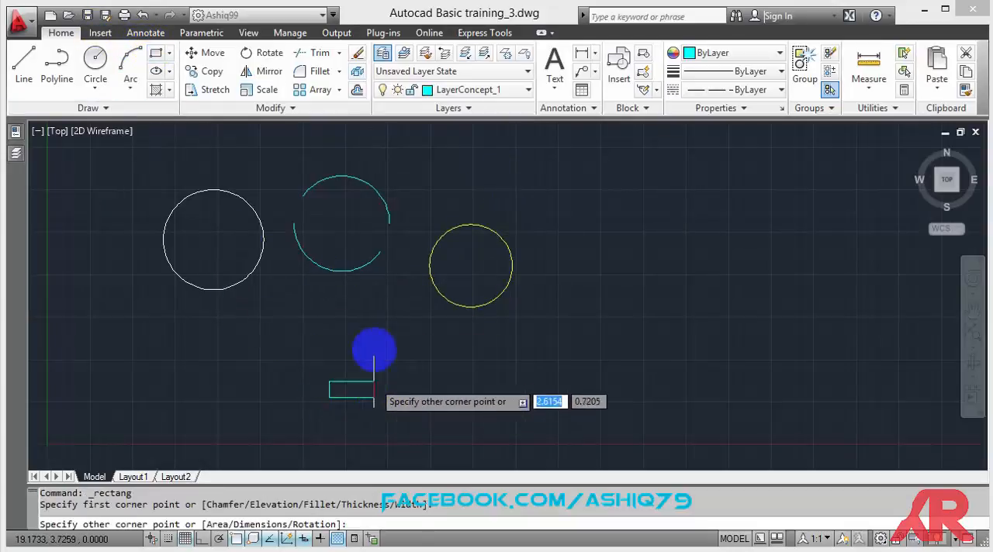
left_click(406, 315)
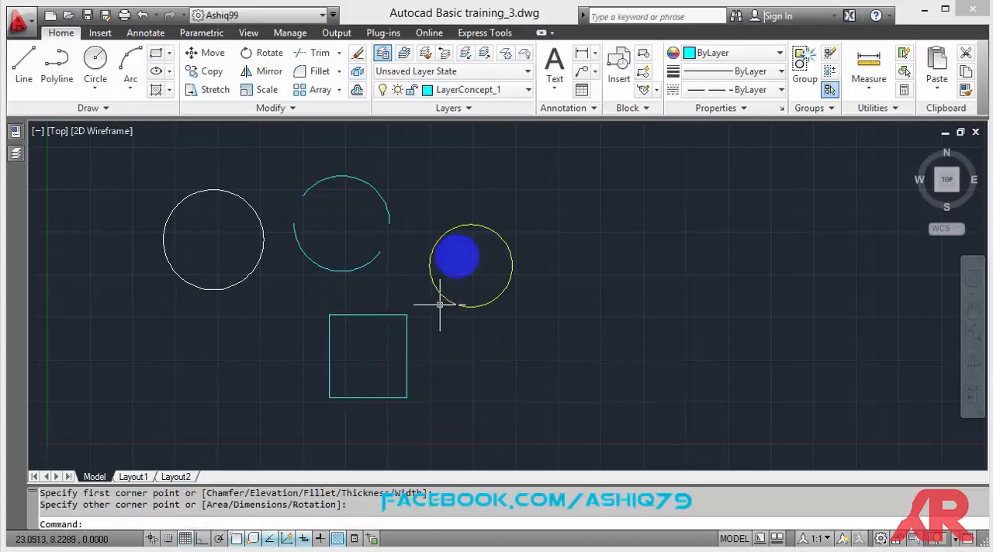
Step: Use Make Object's Layer Current on the cyan rectangle
left_click(471, 91)
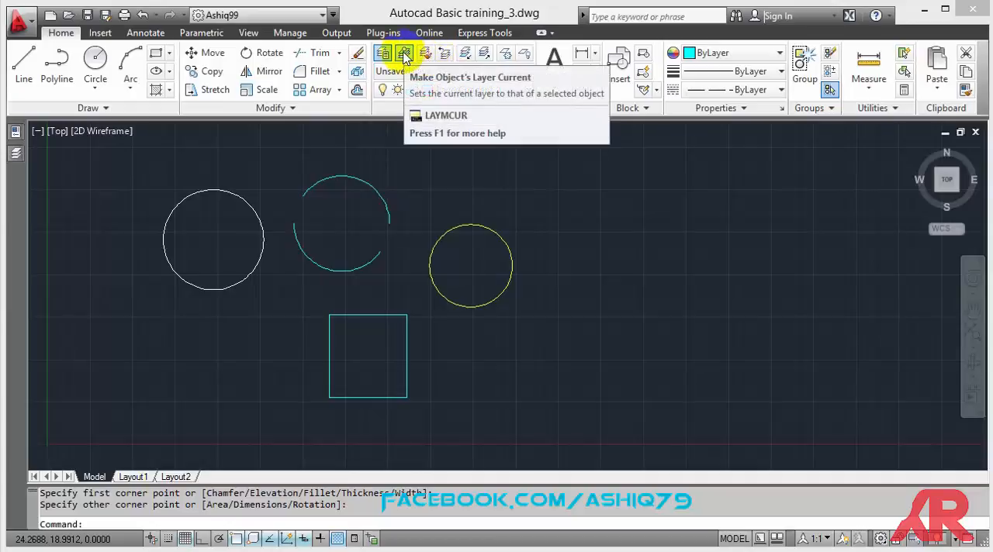
left_click(403, 54)
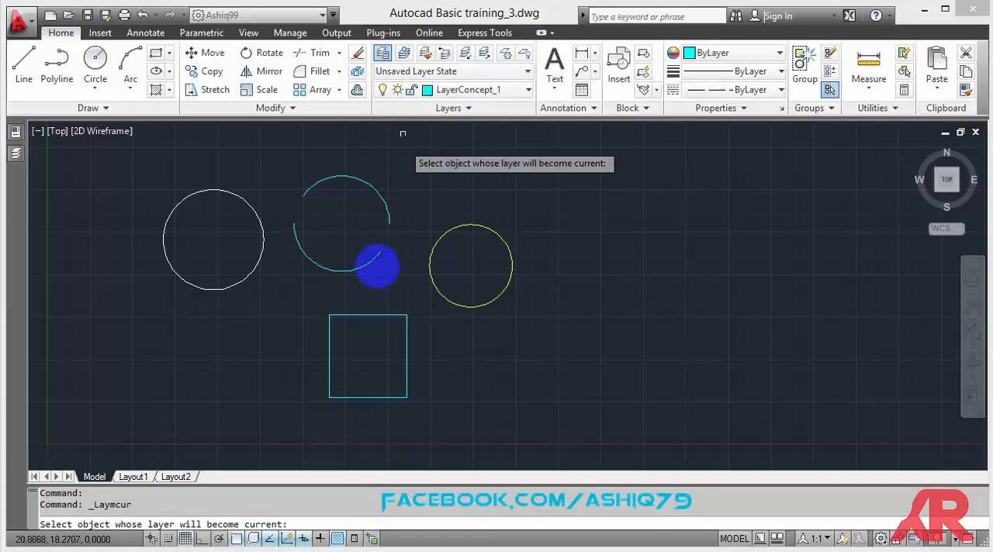
left_click(364, 314)
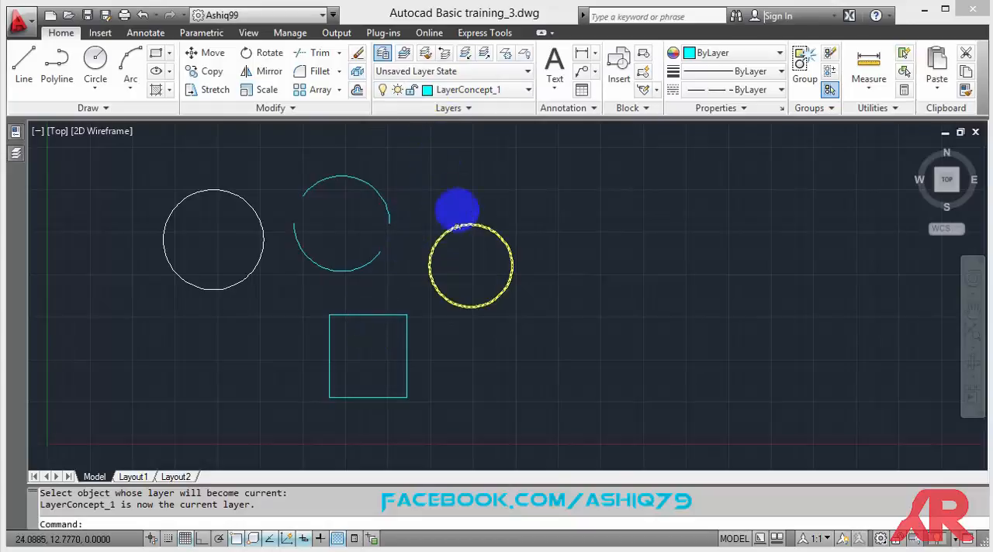
Step: Make the yellow circle's layer current and draw a rectangle about 5.8 by 5.2 to the right of that circle
left_click(405, 57)
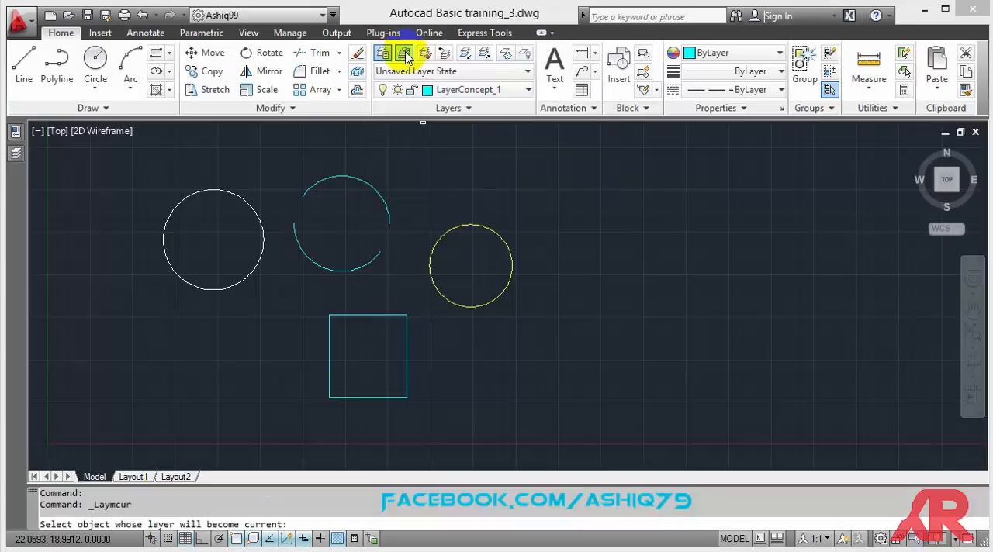
left_click(456, 228)
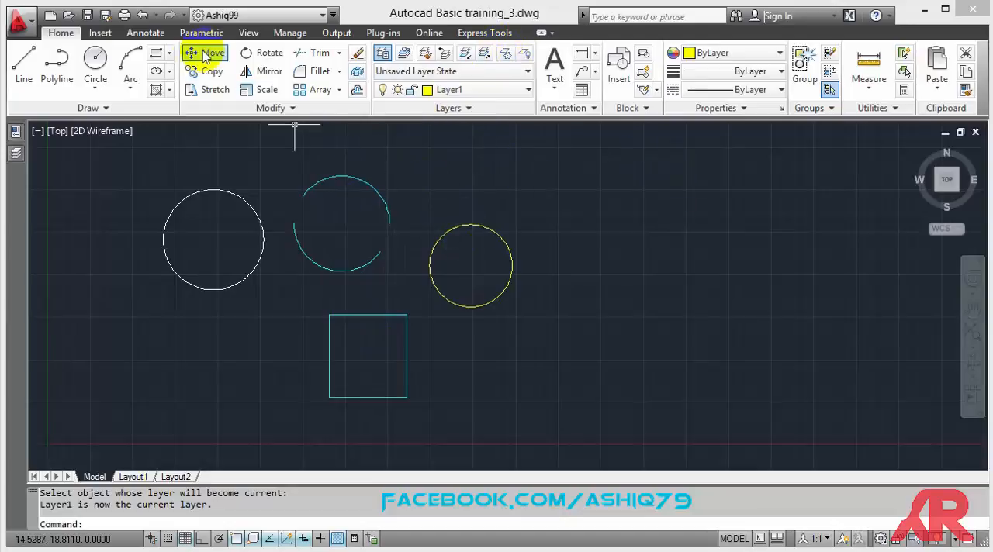
left_click(156, 54)
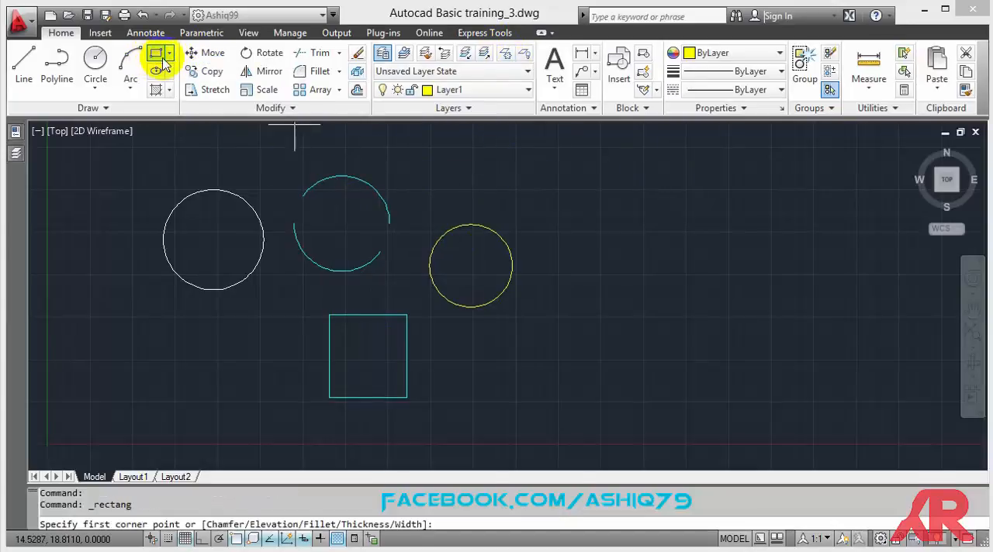
left_click(599, 325)
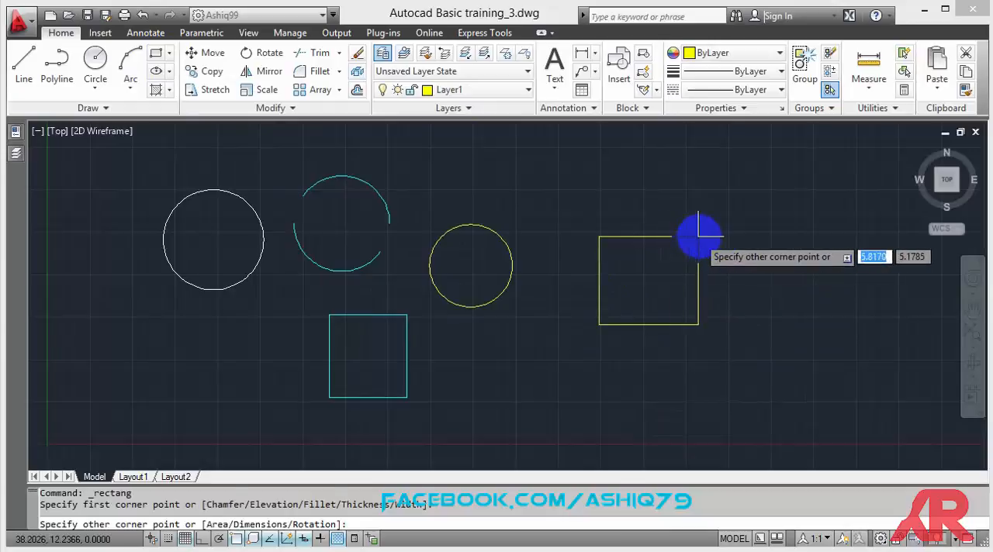
left_click(701, 236)
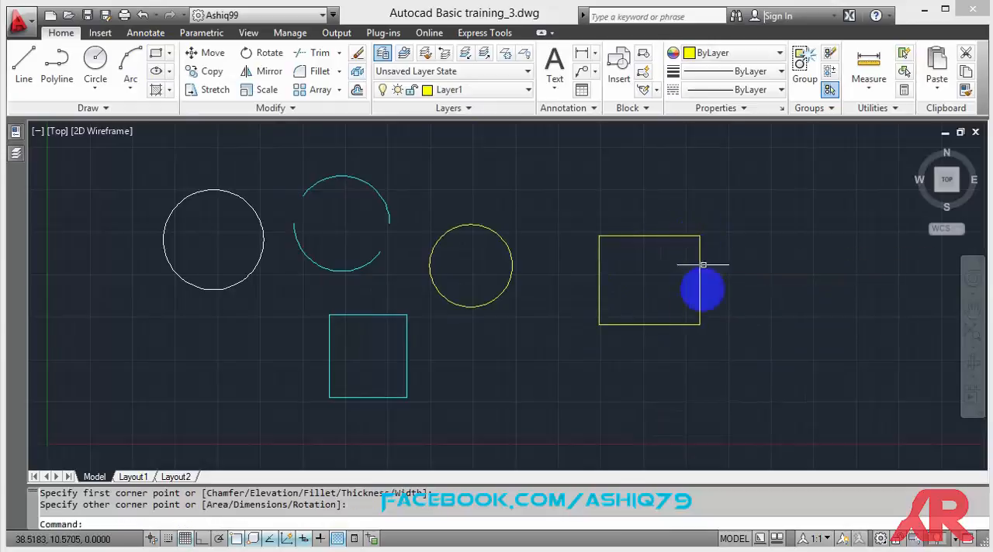
Step: Turn off the LayerConcept_1 layer and keep Layer1 as the current layer
left_click(455, 91)
left_click(455, 91)
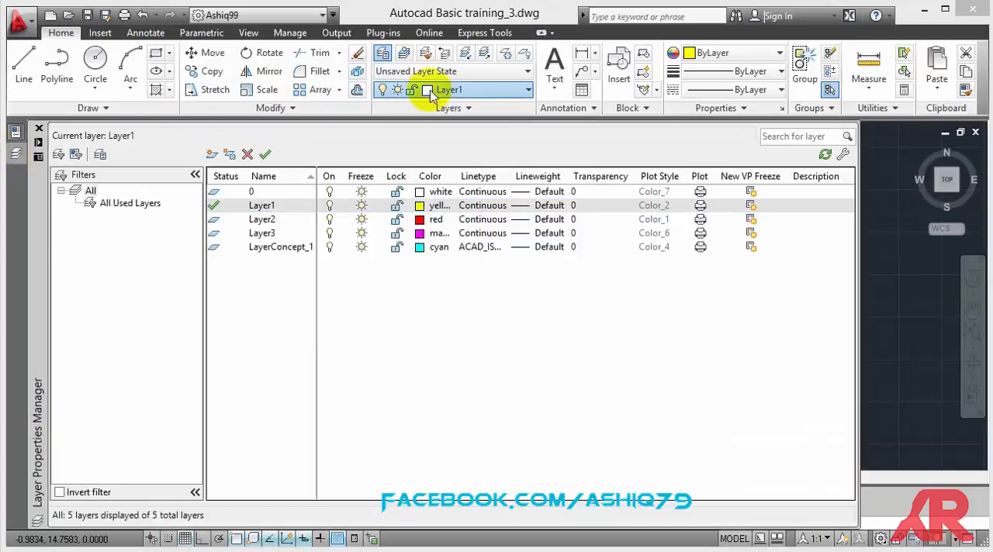
left_click(460, 91)
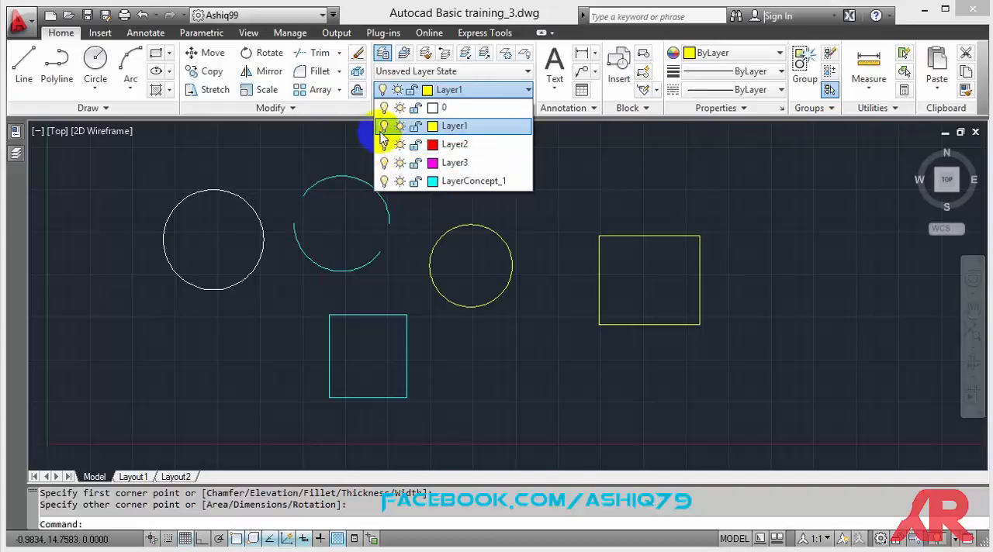
left_click(384, 186)
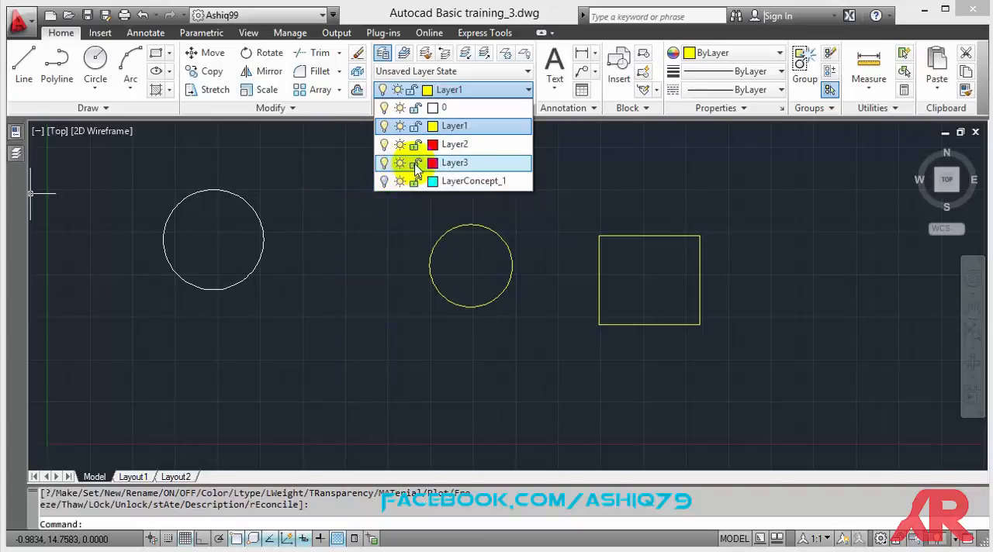
left_click(475, 135)
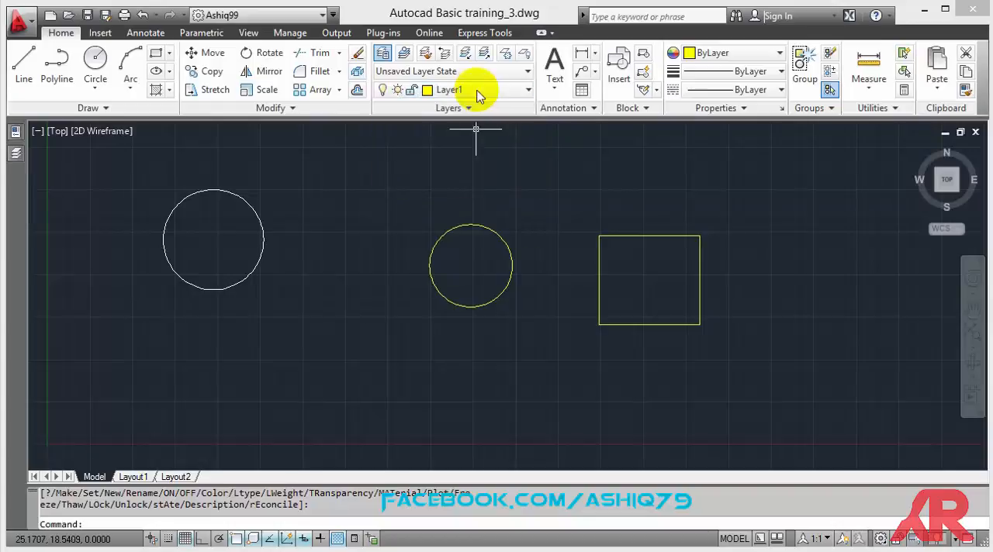
Step: Move the yellow rectangle to Layer3 and clear the selection
left_click(599, 281)
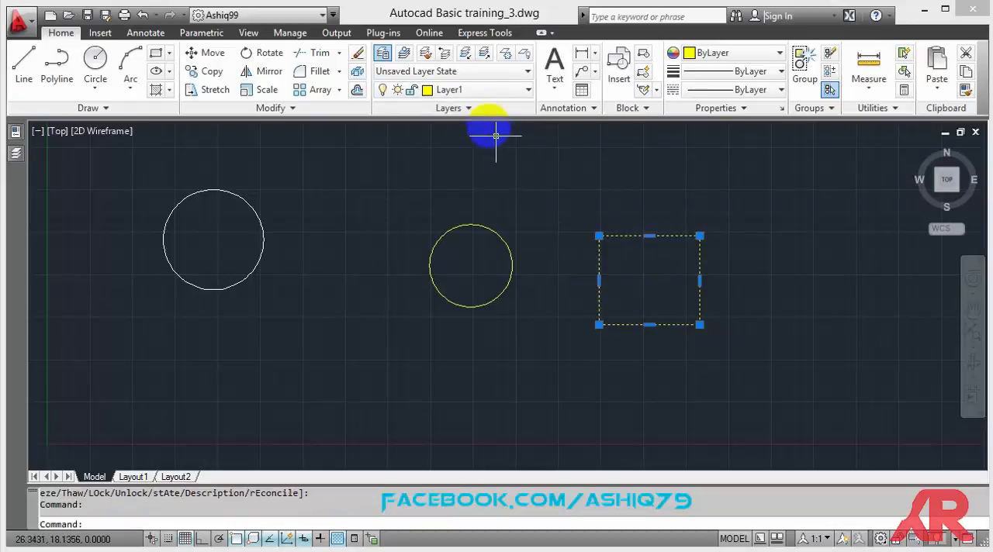
left_click(472, 90)
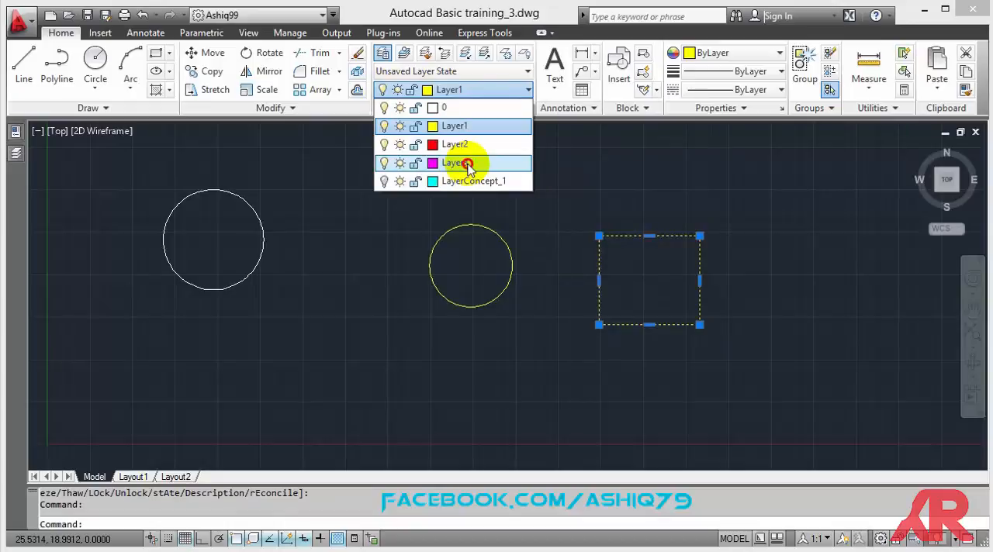
left_click(468, 164)
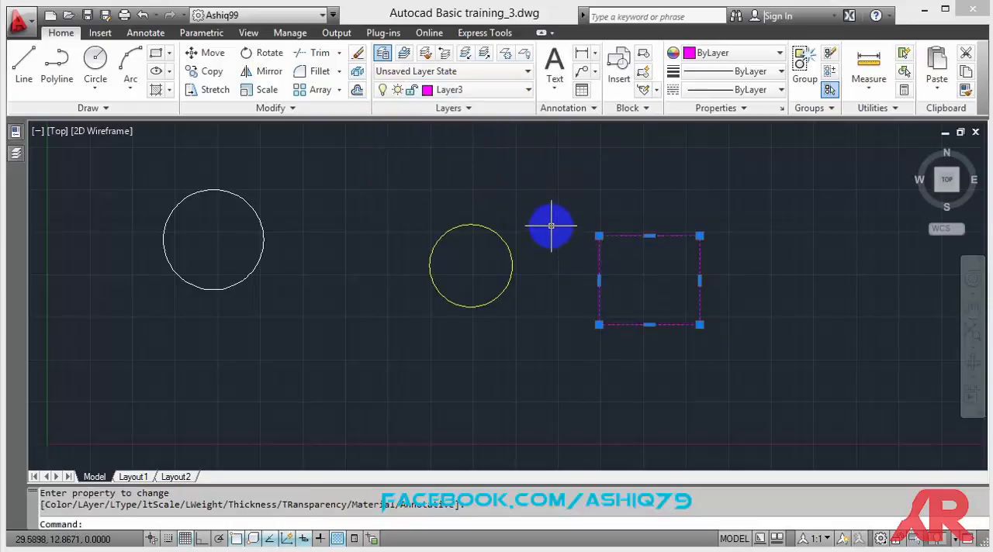
key("Escape")
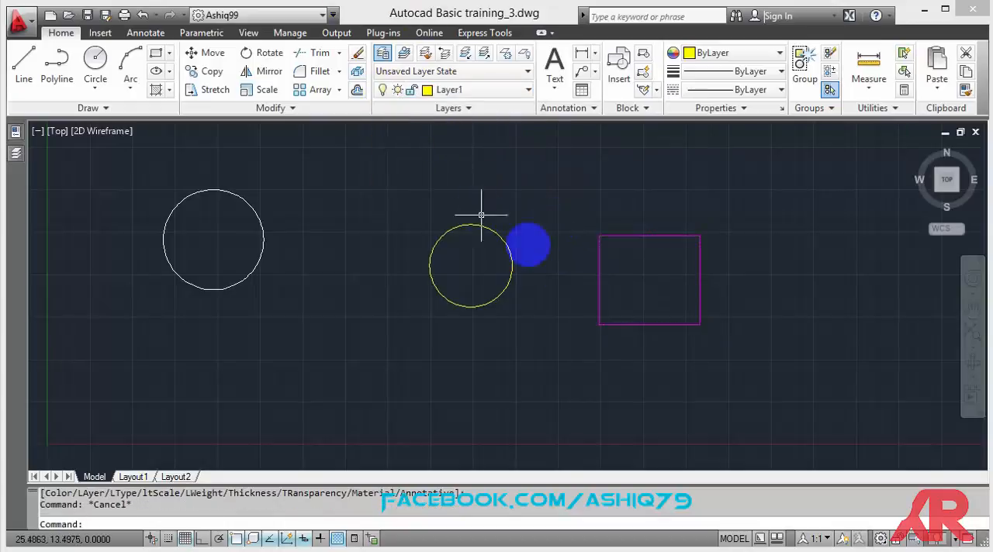
Step: Make Layer3 current by using Make Object's Layer Current on the magenta rectangle
left_click(492, 87)
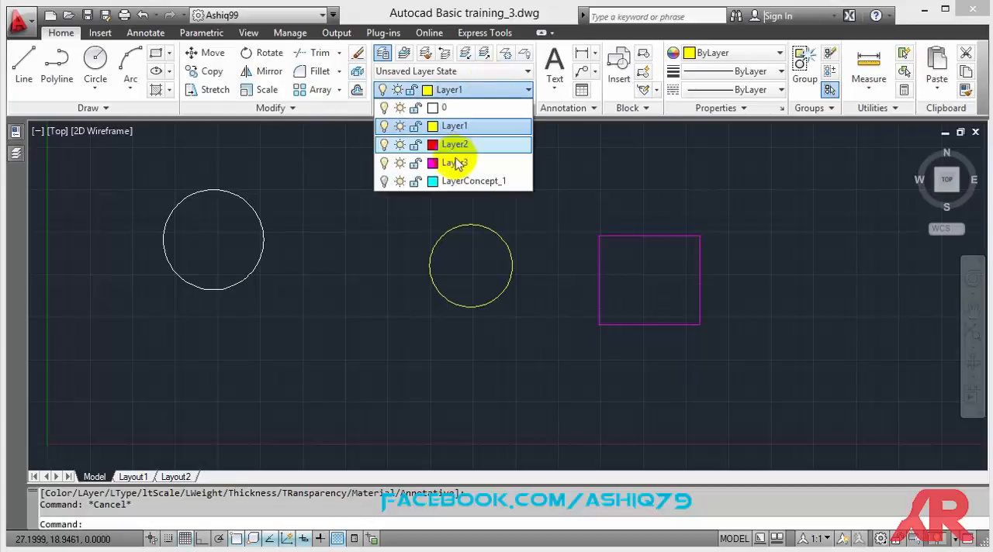
left_click(482, 93)
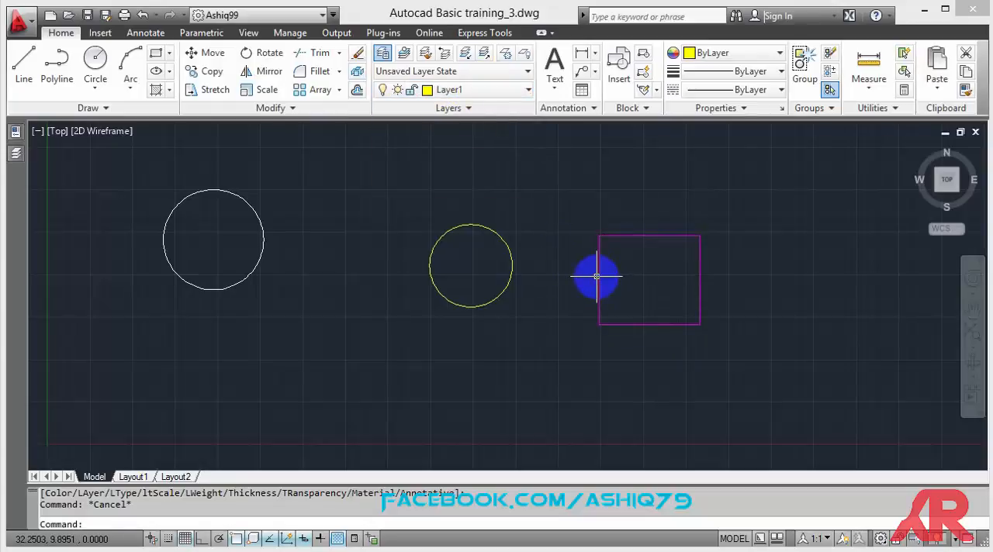
left_click_drag(602, 276, 592, 233)
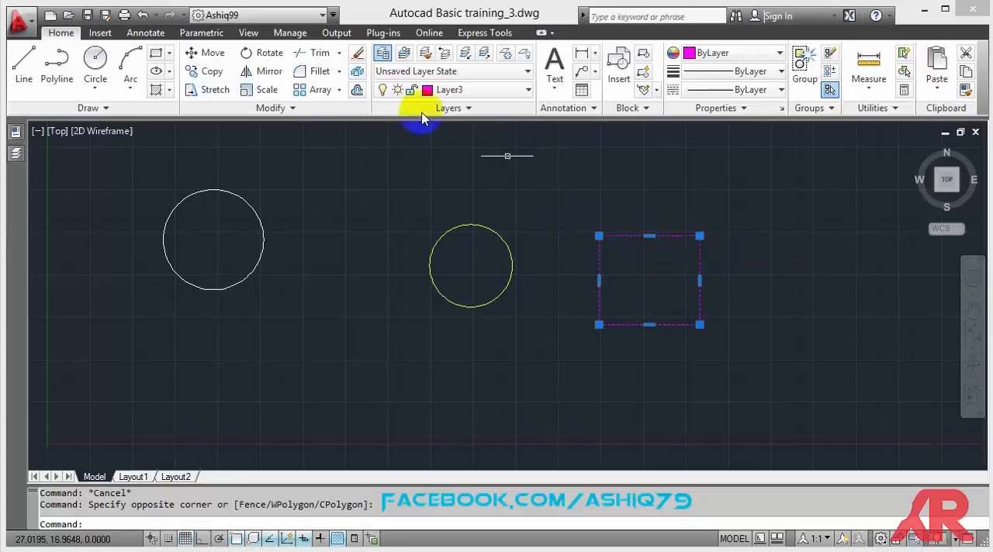
left_click(405, 54)
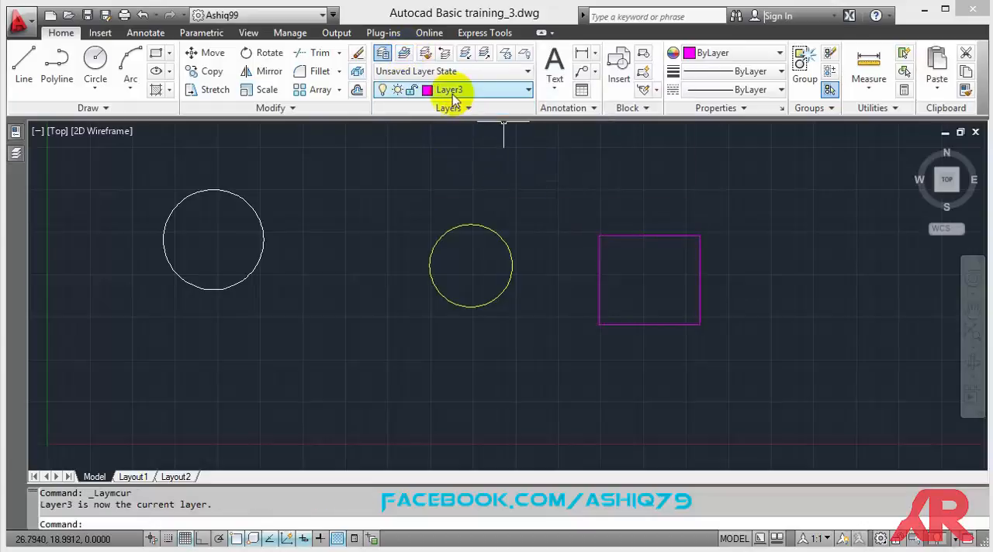